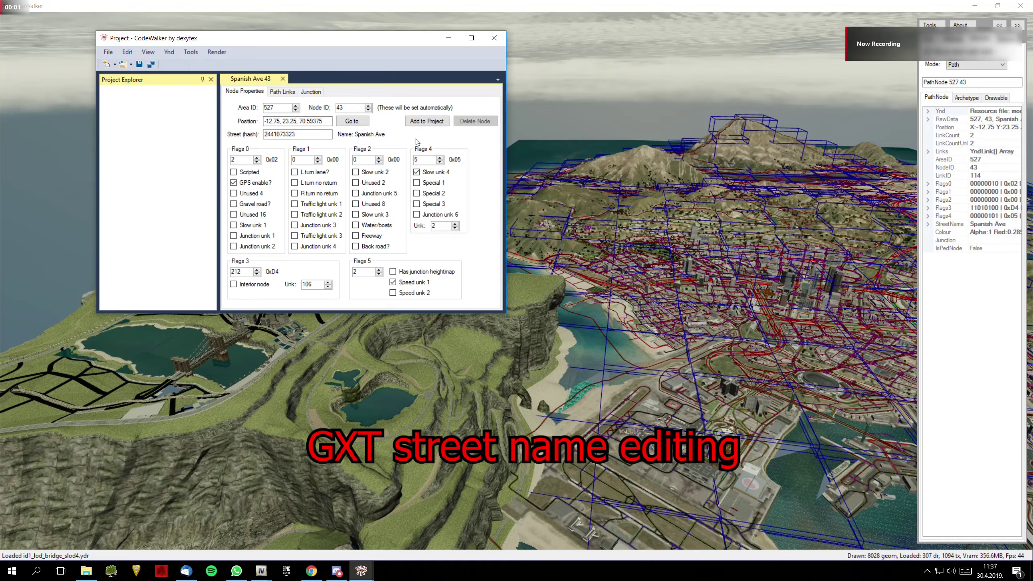
Step: Move the Project window aside and zoom into the map
drag(352, 39, 836, 85)
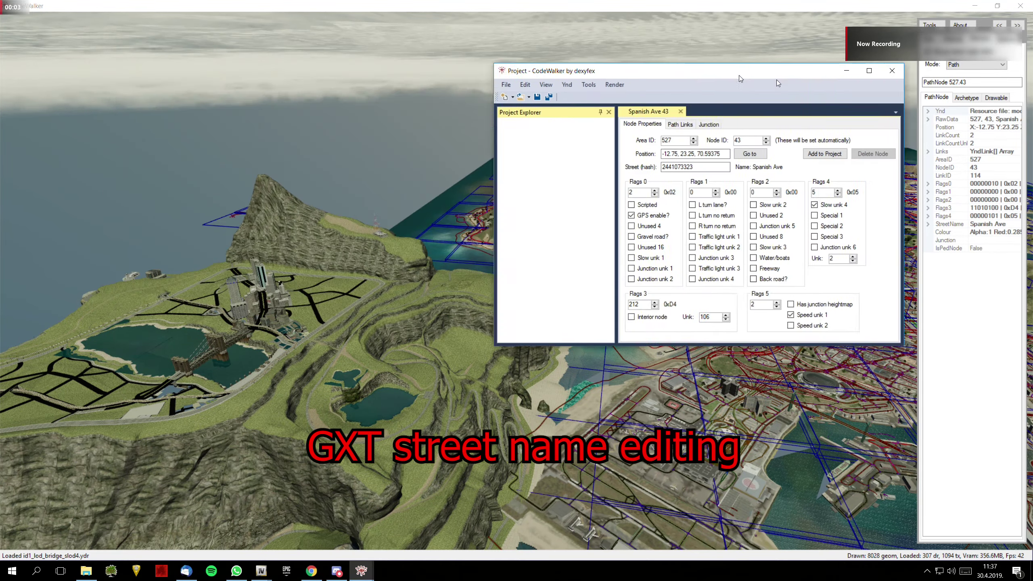
mouse_move(339, 287)
mouse_down()
mouse_move(355, 261)
mouse_move(343, 240)
mouse_move(327, 262)
mouse_move(307, 239)
mouse_move(221, 214)
mouse_move(343, 253)
mouse_move(302, 267)
mouse_up()
scroll(313, 271, up, 2)
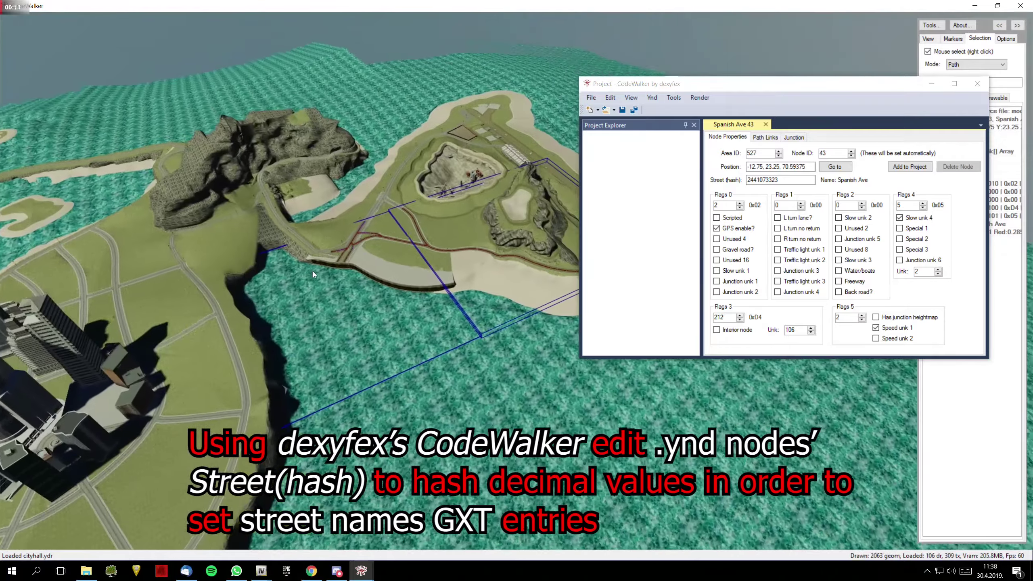
scroll(314, 272, up, 2)
scroll(318, 260, up, 2)
scroll(326, 258, up, 2)
mouse_move(326, 258)
mouse_down()
mouse_move(354, 253)
mouse_move(325, 240)
mouse_move(344, 235)
mouse_move(288, 233)
mouse_move(313, 225)
mouse_move(352, 250)
mouse_move(387, 302)
mouse_up()
scroll(313, 225, up, 2)
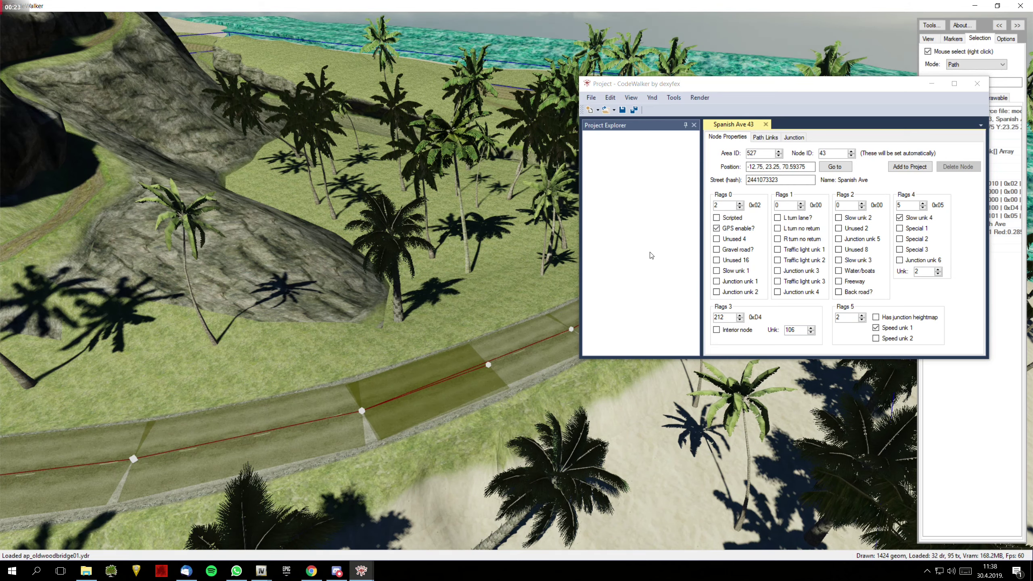
drag(778, 179, 747, 179)
key(ctrl+c)
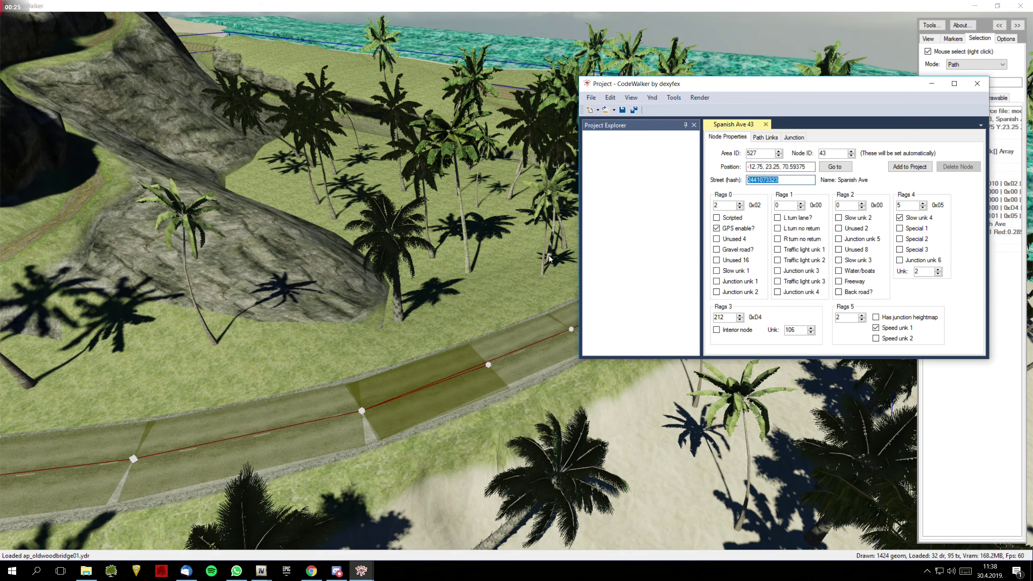
click(36, 571)
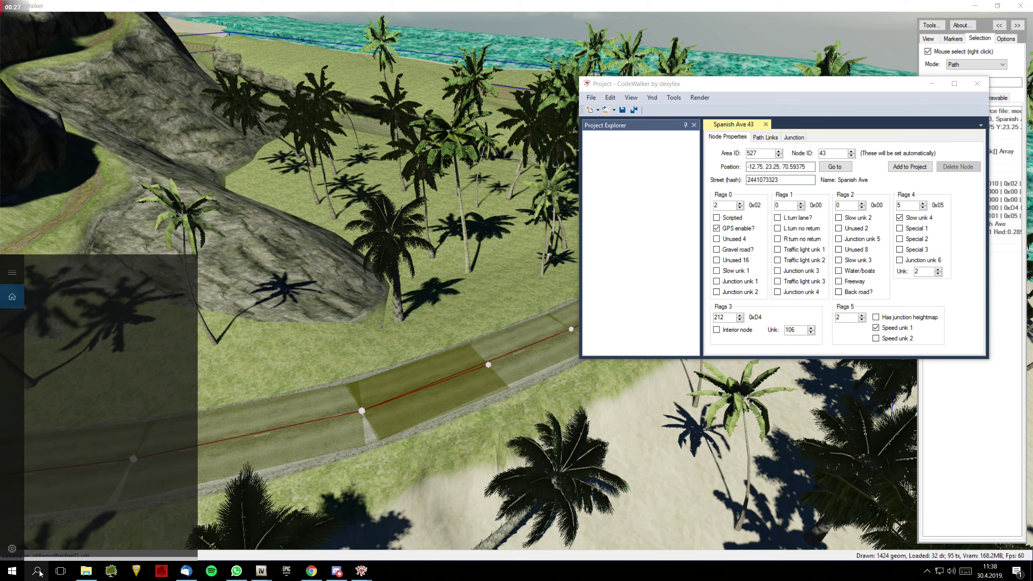
text(no)
key(Return)
key(ctrl+v)
Step: Shrink and reposition Notepad, minimize it, and select the bridge path node
drag(1, 30, 945, 405)
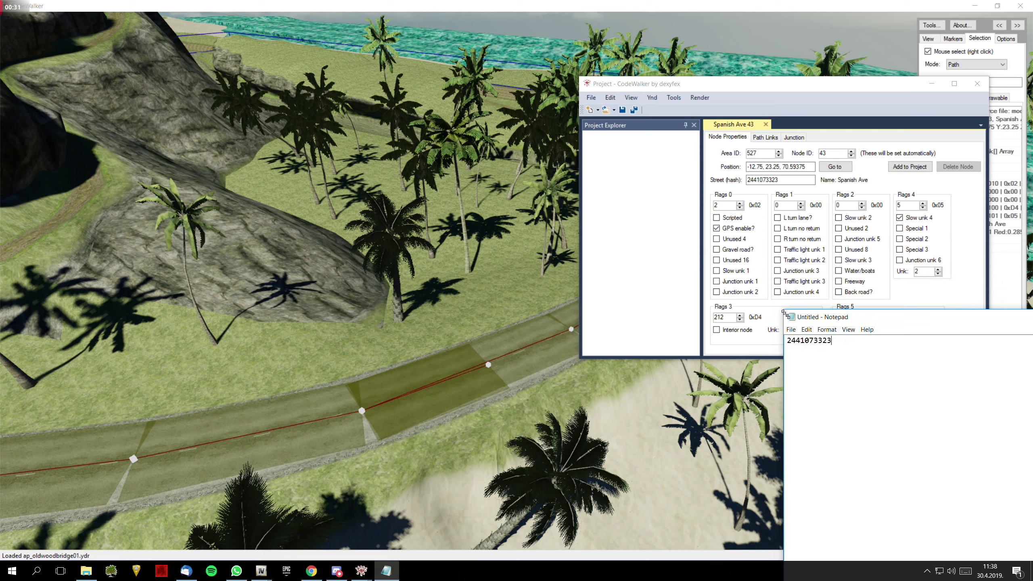
drag(1003, 420, 315, 157)
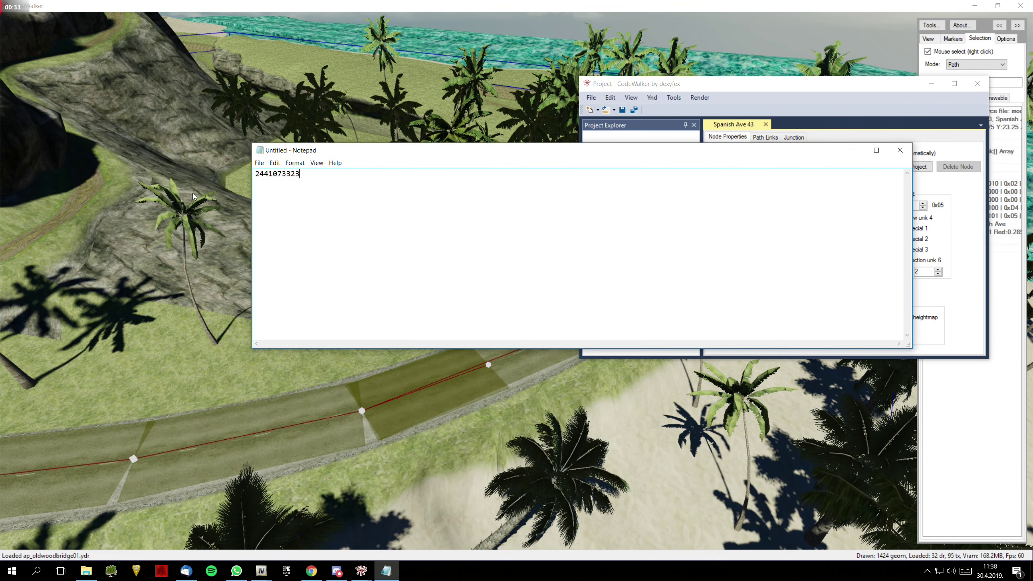
drag(251, 211, 713, 213)
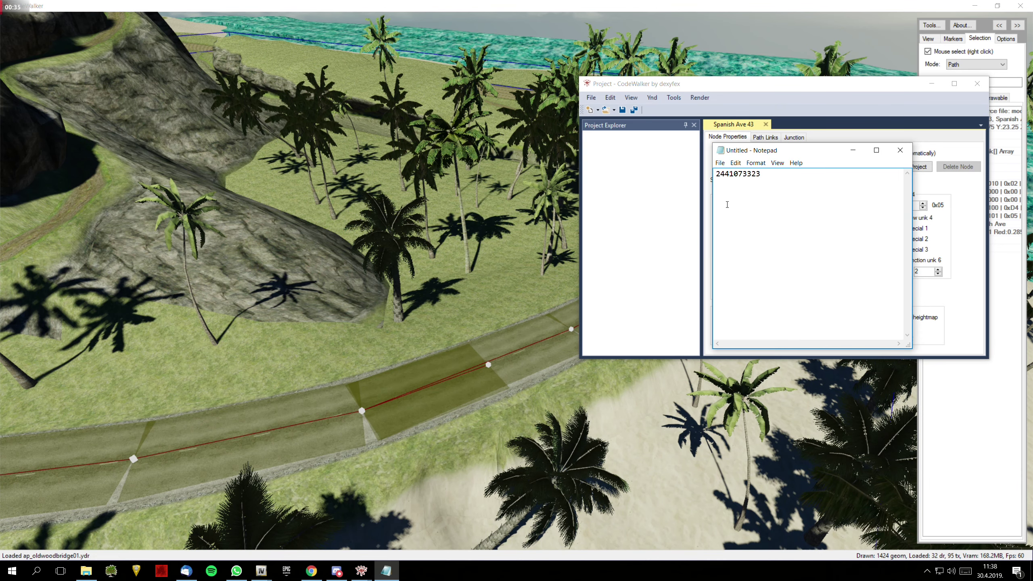
click(853, 150)
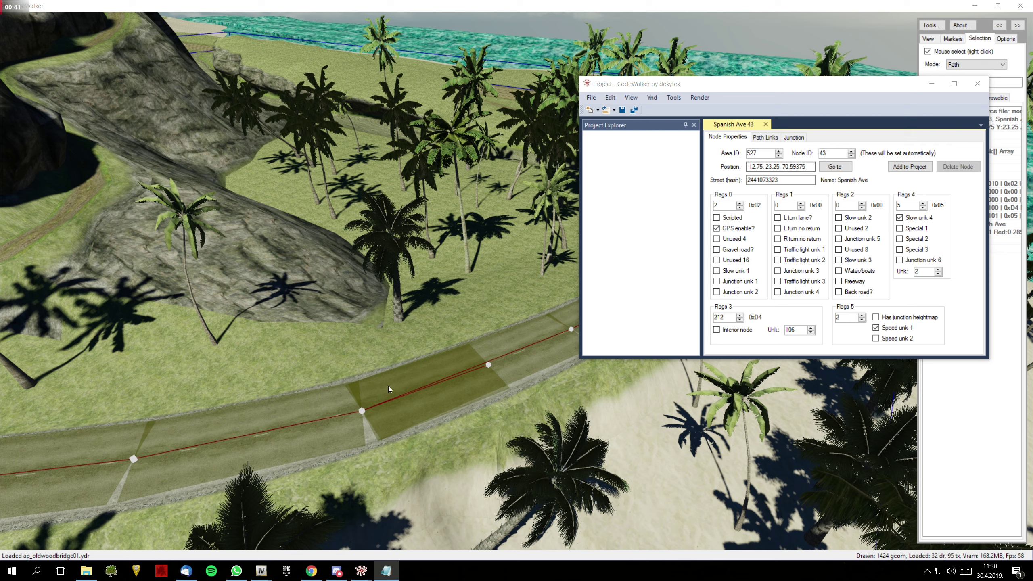
right_click(362, 410)
Step: Add area 516's road-node file to a new project and select nodes 11 and 2
click(909, 171)
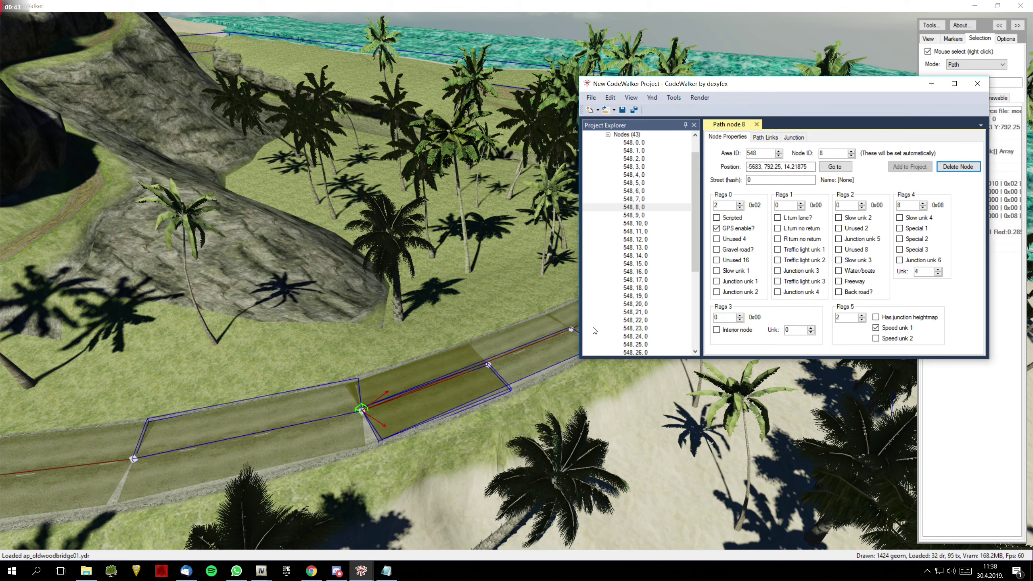
right_click(495, 370)
mouse_move(402, 379)
mouse_down()
mouse_move(322, 337)
mouse_move(306, 293)
mouse_up()
right_click(312, 299)
mouse_move(377, 277)
mouse_down()
mouse_move(244, 346)
mouse_move(428, 240)
mouse_move(324, 280)
mouse_move(279, 273)
mouse_move(304, 265)
mouse_move(289, 270)
mouse_up()
right_click(214, 360)
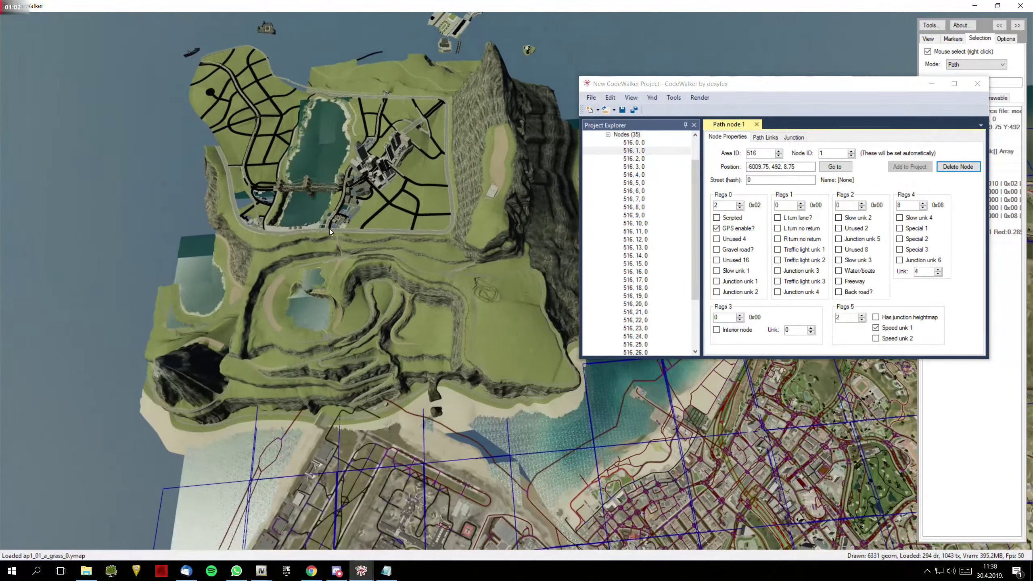
mouse_move(329, 228)
mouse_down()
mouse_move(399, 248)
mouse_move(395, 265)
mouse_move(429, 224)
mouse_move(410, 156)
mouse_move(373, 173)
mouse_move(358, 150)
mouse_move(427, 141)
mouse_move(333, 121)
mouse_move(411, 212)
mouse_move(455, 211)
mouse_move(399, 220)
mouse_move(427, 205)
mouse_move(420, 218)
mouse_move(436, 233)
mouse_move(477, 232)
mouse_move(431, 238)
mouse_move(391, 211)
mouse_move(423, 236)
mouse_move(473, 227)
mouse_move(462, 215)
mouse_move(347, 455)
mouse_up()
key(w)
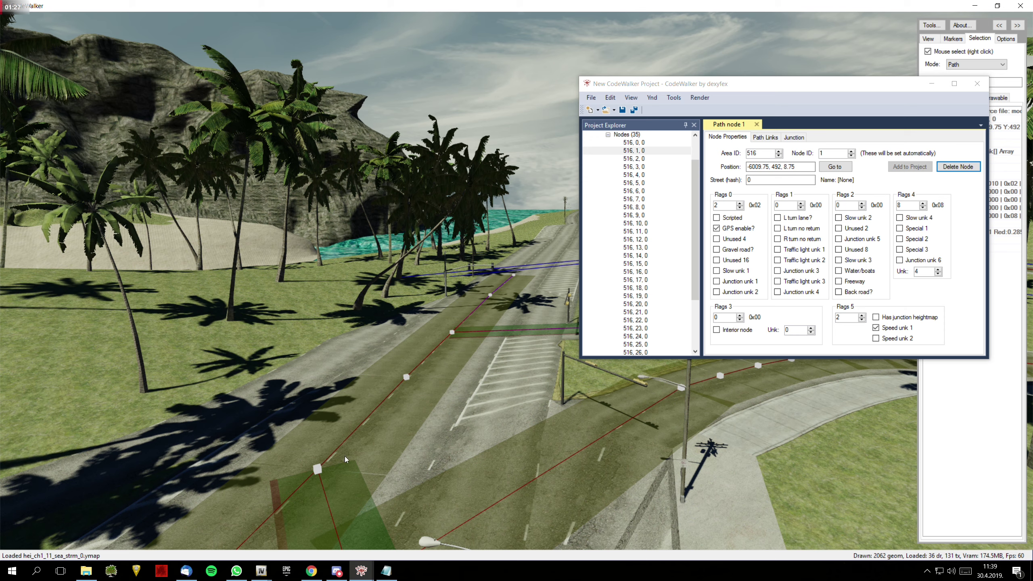
right_click(405, 381)
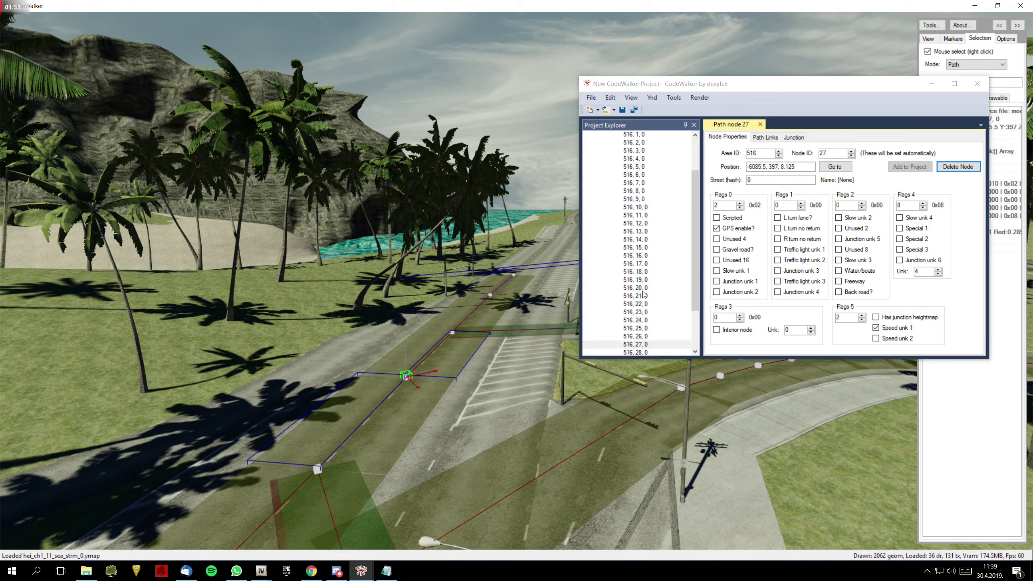
mouse_move(584, 313)
mouse_down()
mouse_move(470, 305)
mouse_move(414, 347)
mouse_move(450, 222)
mouse_up()
right_click(480, 204)
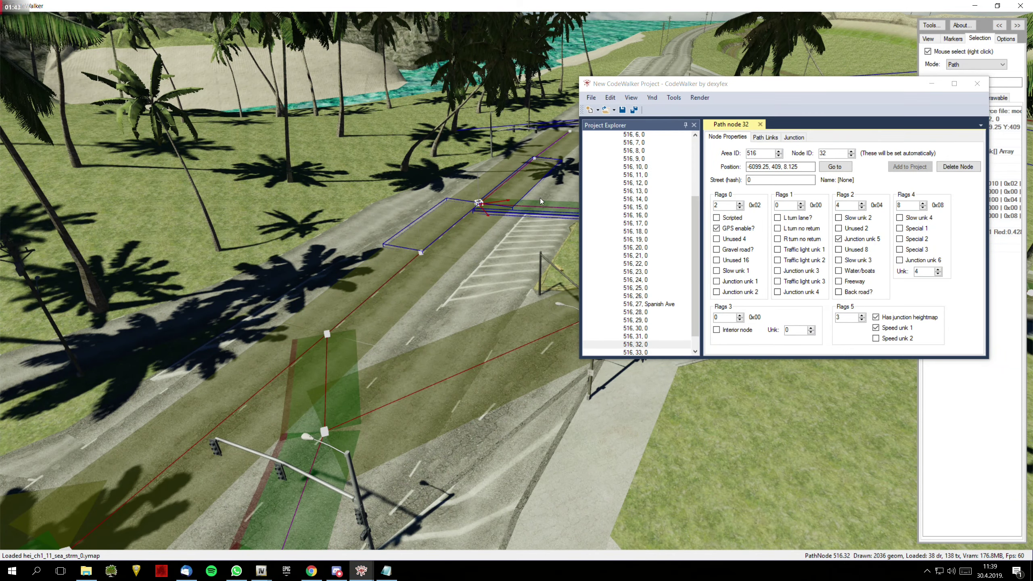
drag(529, 192, 478, 176)
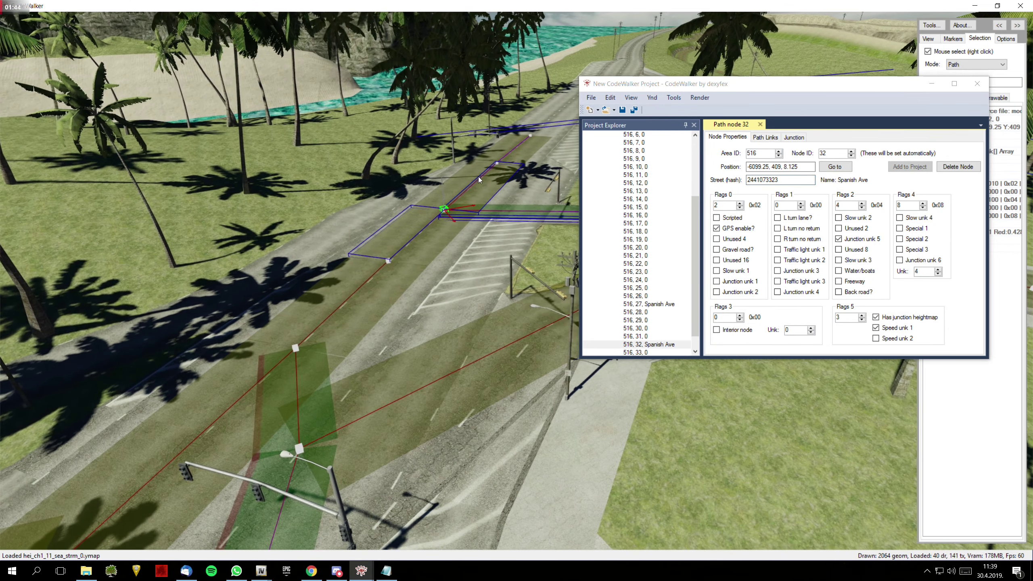
right_click(496, 163)
double_click(750, 180)
key(ctrl+v)
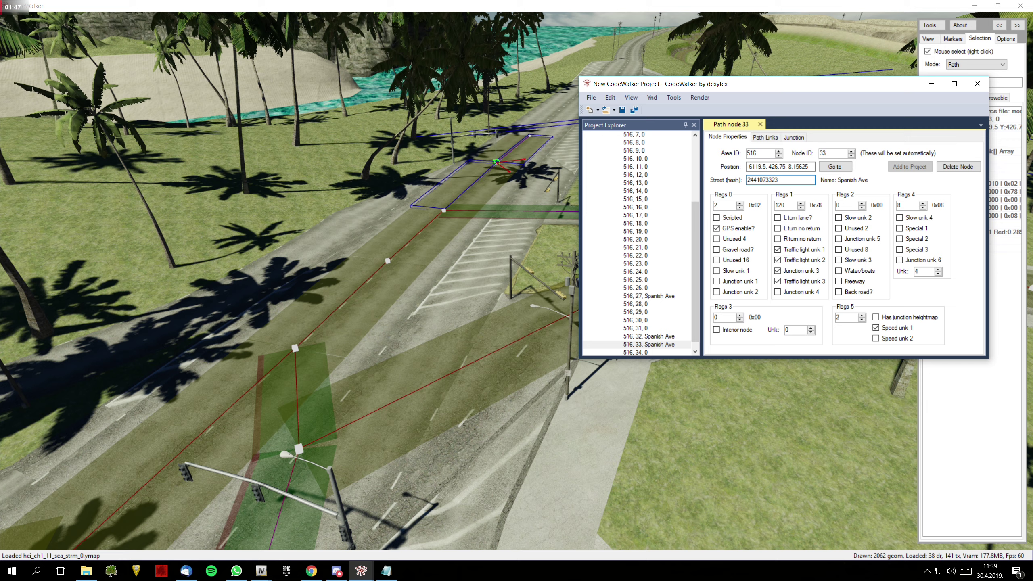
key(alt+Tab)
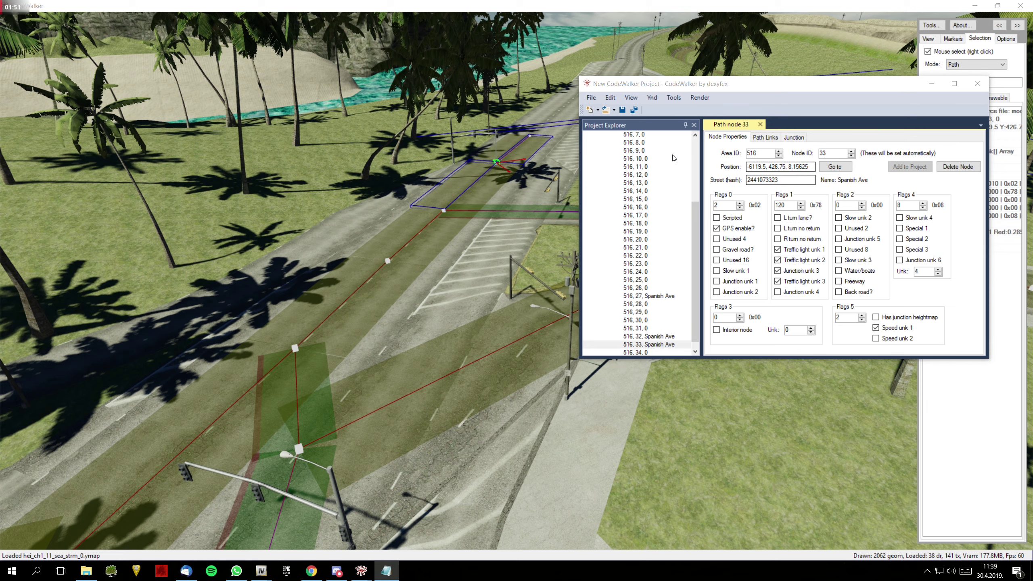
drag(537, 180, 554, 150)
click(635, 353)
double_click(780, 180)
key(ctrl+v)
click(676, 288)
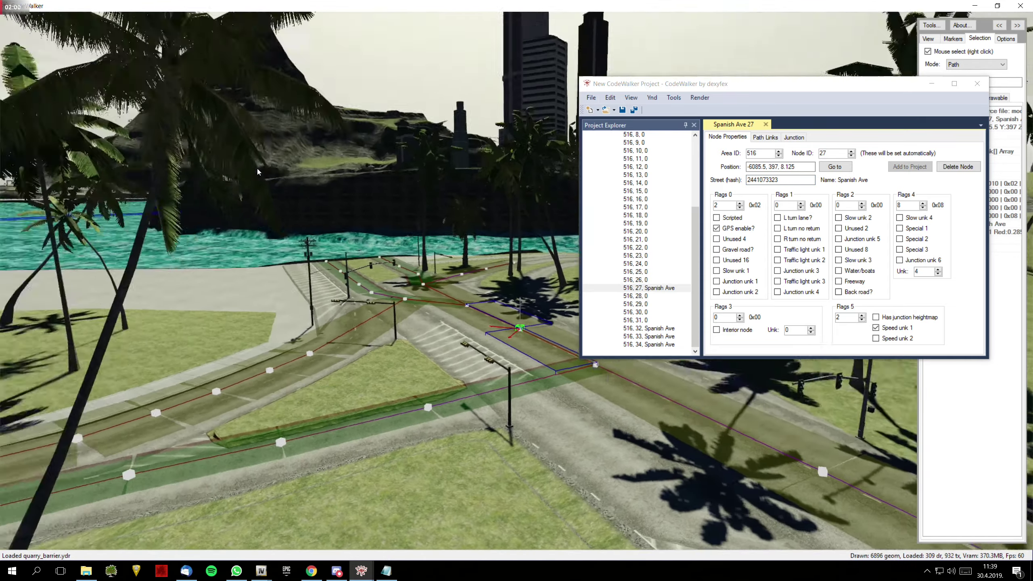
mouse_move(257, 167)
mouse_down()
mouse_move(458, 271)
mouse_move(423, 284)
mouse_move(454, 247)
mouse_up()
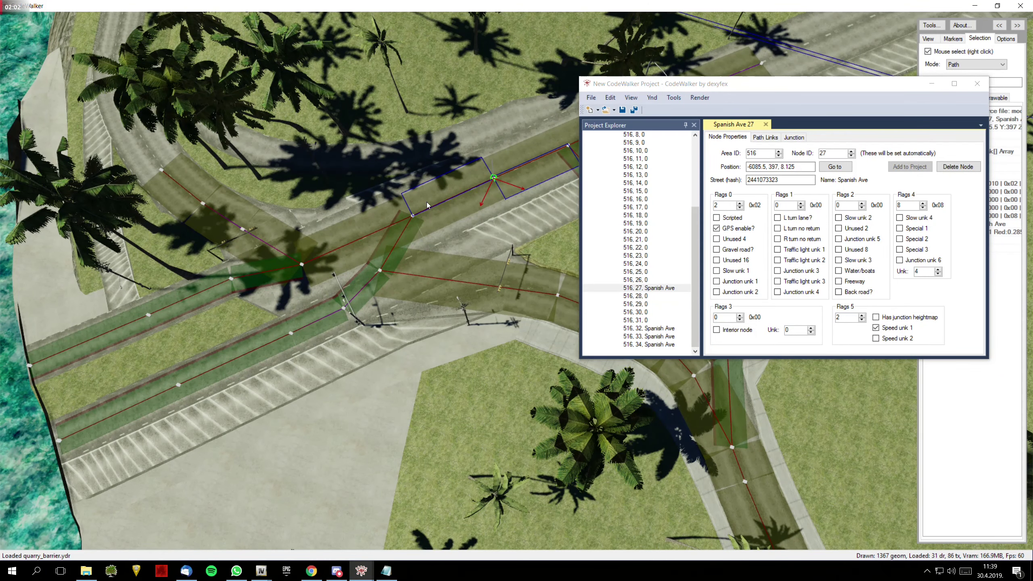
right_click(568, 146)
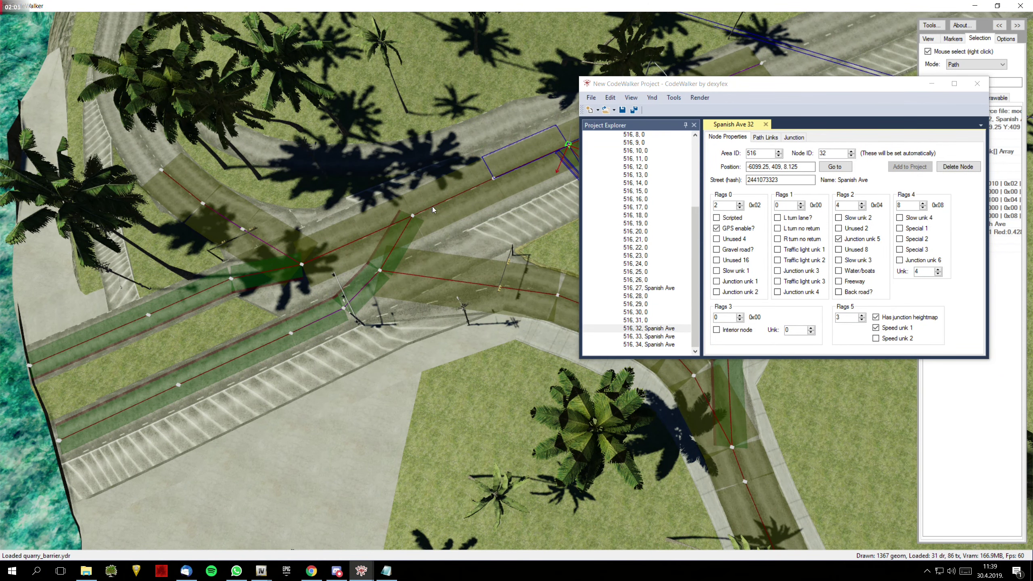
right_click(410, 219)
double_click(775, 181)
key(ctrl+v)
right_click(447, 236)
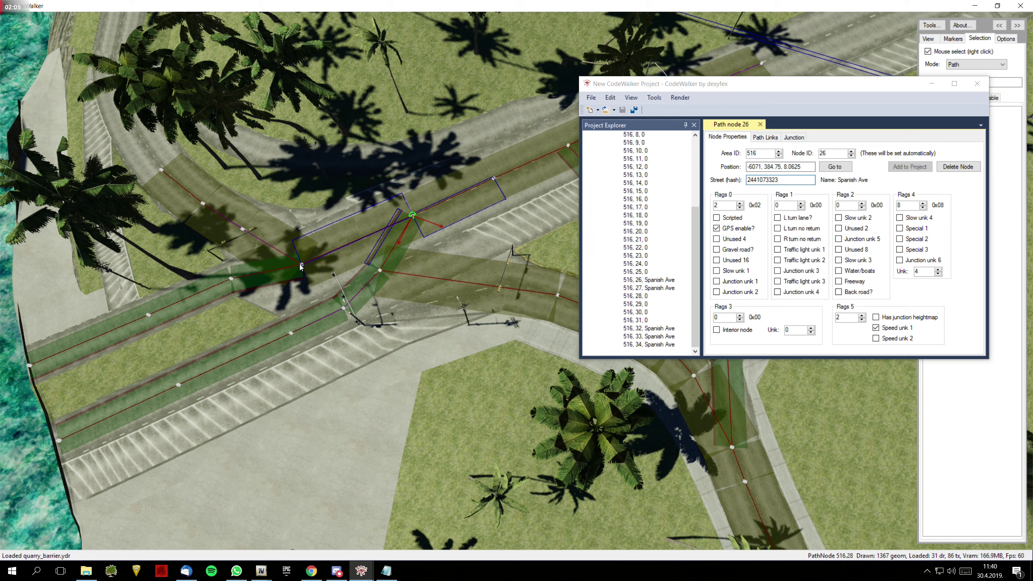
right_click(301, 265)
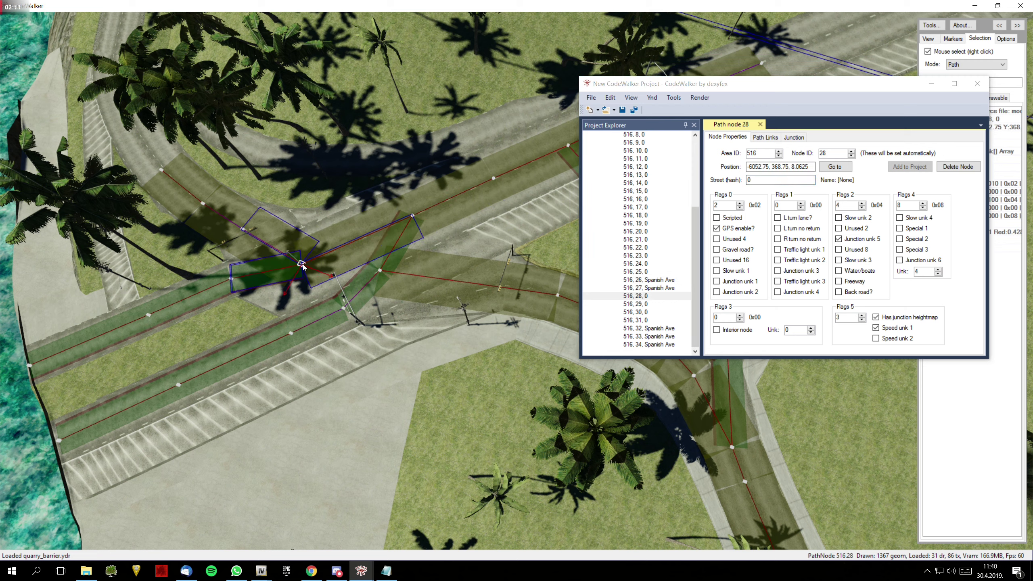
double_click(775, 179)
key(ctrl+v)
Step: Move along the coast and select Great Ocean Hwy node 126 in area 586
drag(481, 233, 469, 280)
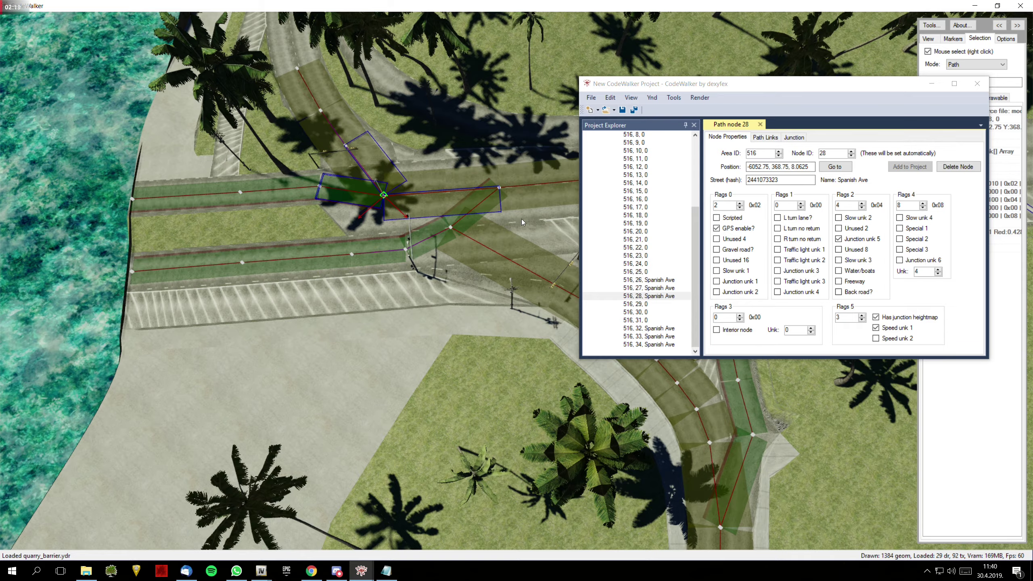
drag(522, 219, 780, 392)
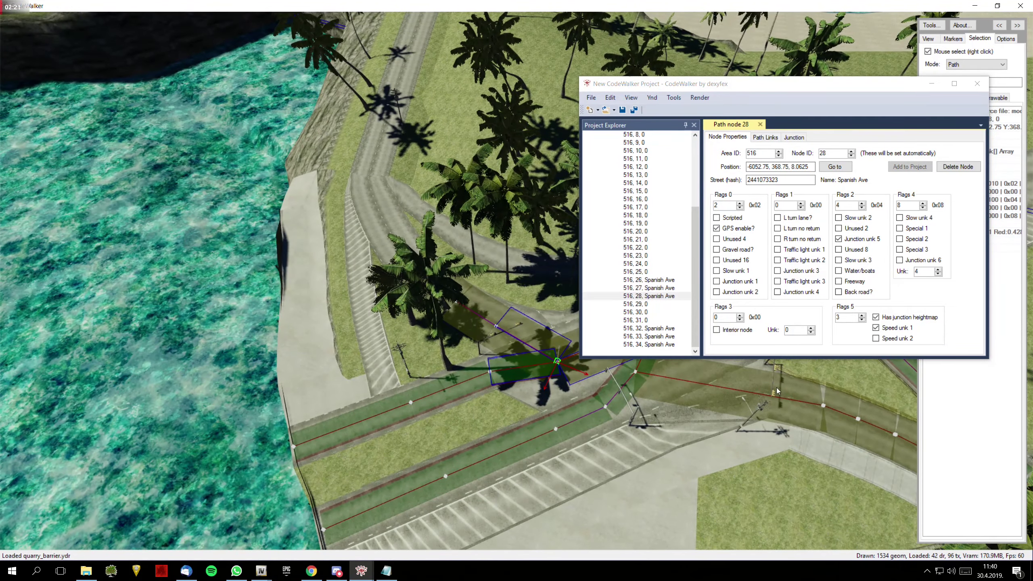
mouse_move(386, 373)
mouse_down()
mouse_move(426, 374)
mouse_move(549, 307)
mouse_move(441, 330)
mouse_move(408, 289)
mouse_move(379, 344)
mouse_move(310, 334)
mouse_move(320, 335)
mouse_move(307, 367)
mouse_move(490, 367)
mouse_up()
right_click(484, 359)
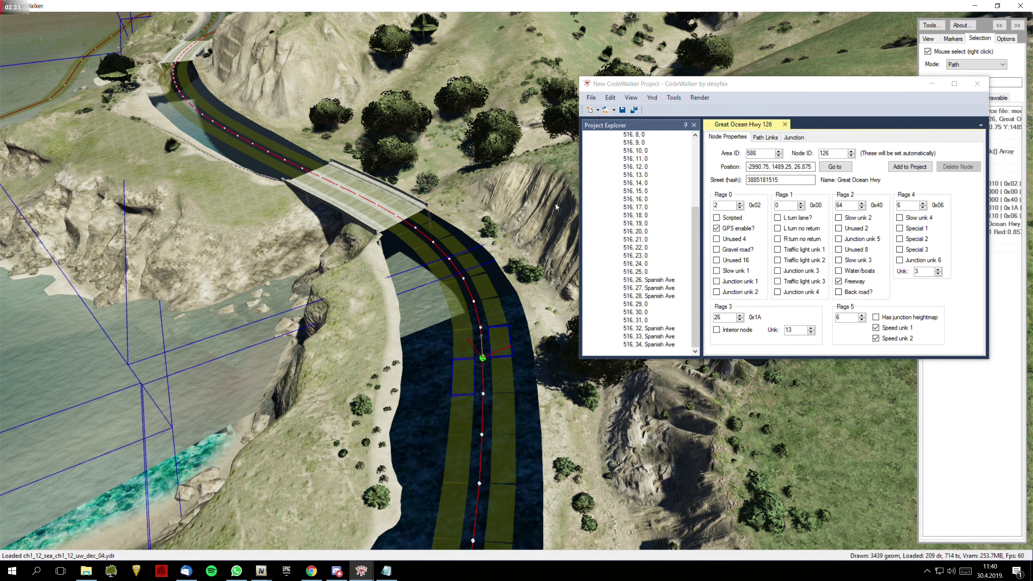
mouse_move(489, 208)
mouse_down()
mouse_move(510, 205)
mouse_move(482, 229)
mouse_up()
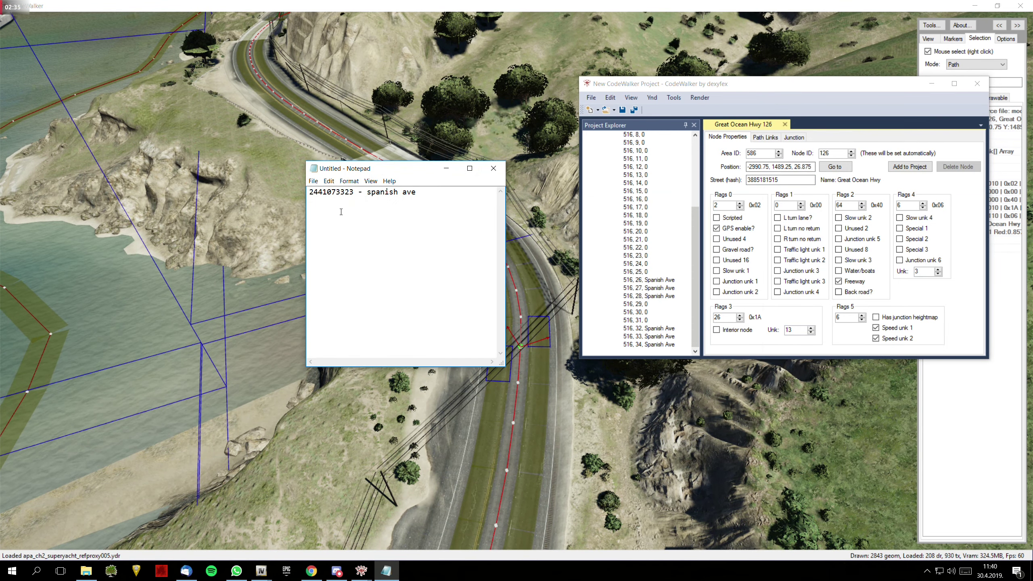
key(Return)
key(ctrl+v)
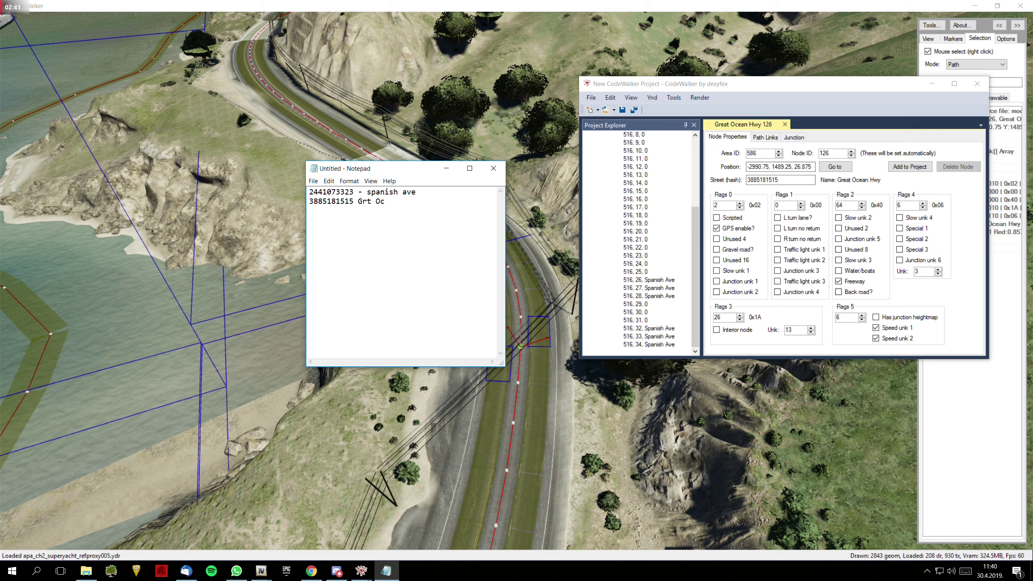
text(HWY)
Step: Move Notepad out of the way and zoom back in on the road
drag(380, 166, 590, 171)
mouse_move(571, 358)
mouse_down()
mouse_move(7, 247)
mouse_move(231, 277)
mouse_move(143, 237)
mouse_move(392, 283)
mouse_move(373, 308)
mouse_move(394, 323)
mouse_move(356, 301)
mouse_move(431, 312)
mouse_move(350, 288)
mouse_move(378, 325)
mouse_move(364, 295)
mouse_move(378, 317)
mouse_move(268, 316)
mouse_up()
scroll(293, 271, up, 5)
scroll(431, 311, up, 5)
Step: Remove path node 8's link to node 7 (548,7,0)
right_click(259, 321)
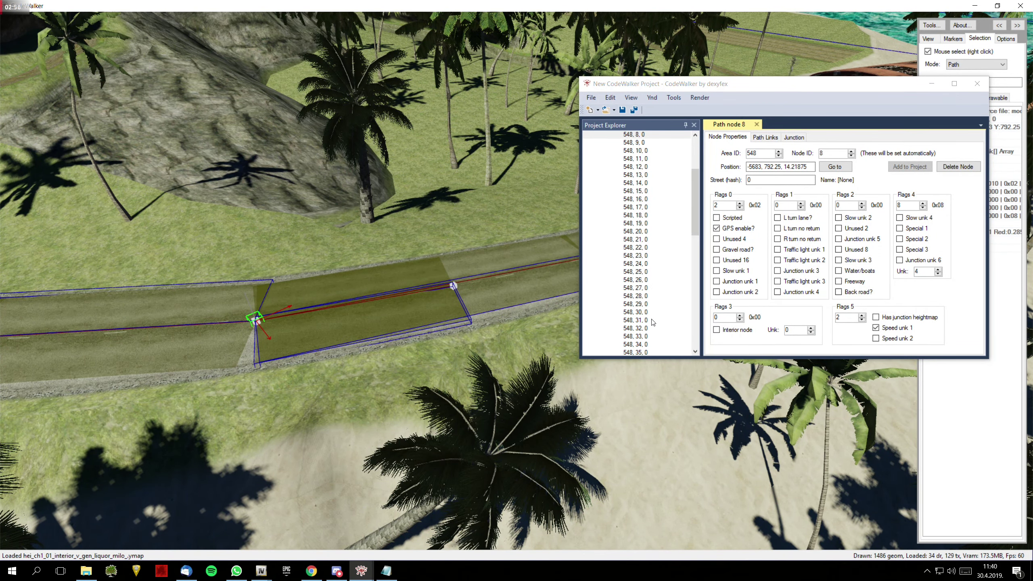
click(758, 136)
click(720, 162)
click(722, 154)
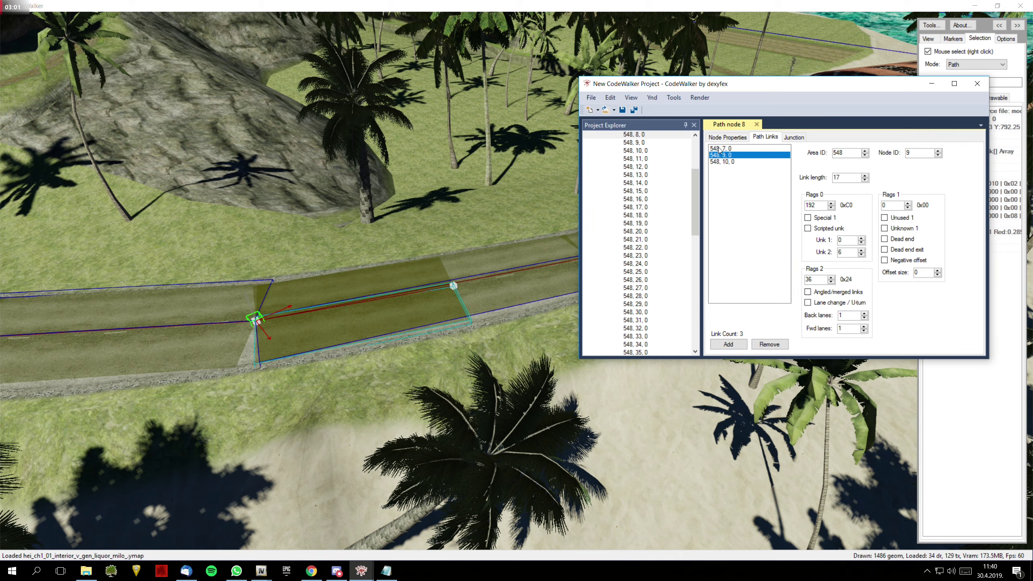
mouse_move(460, 276)
mouse_down()
mouse_move(467, 231)
mouse_move(536, 268)
mouse_move(538, 282)
mouse_move(486, 278)
mouse_up()
right_click(551, 265)
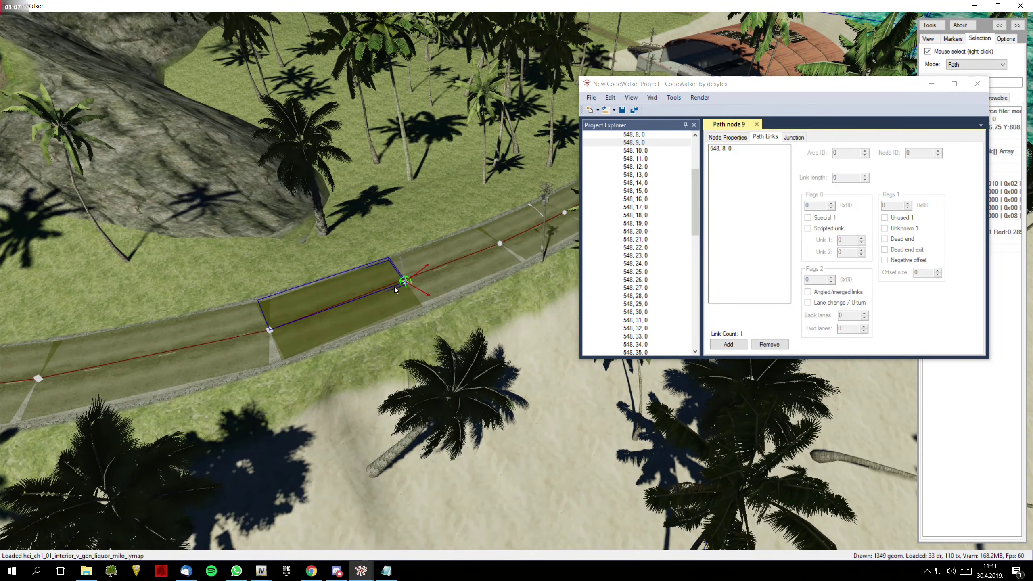
right_click(269, 329)
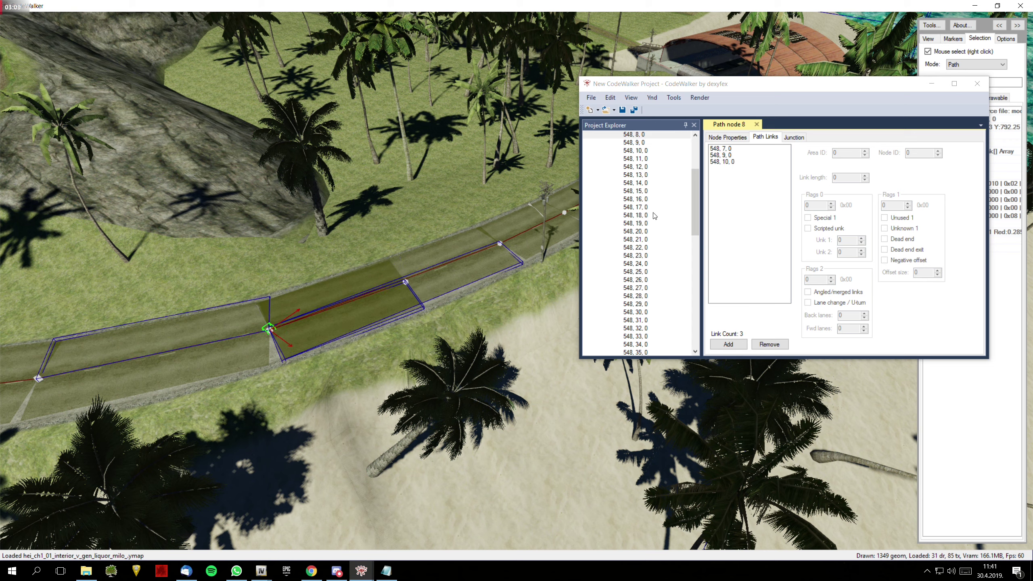
click(727, 163)
click(723, 155)
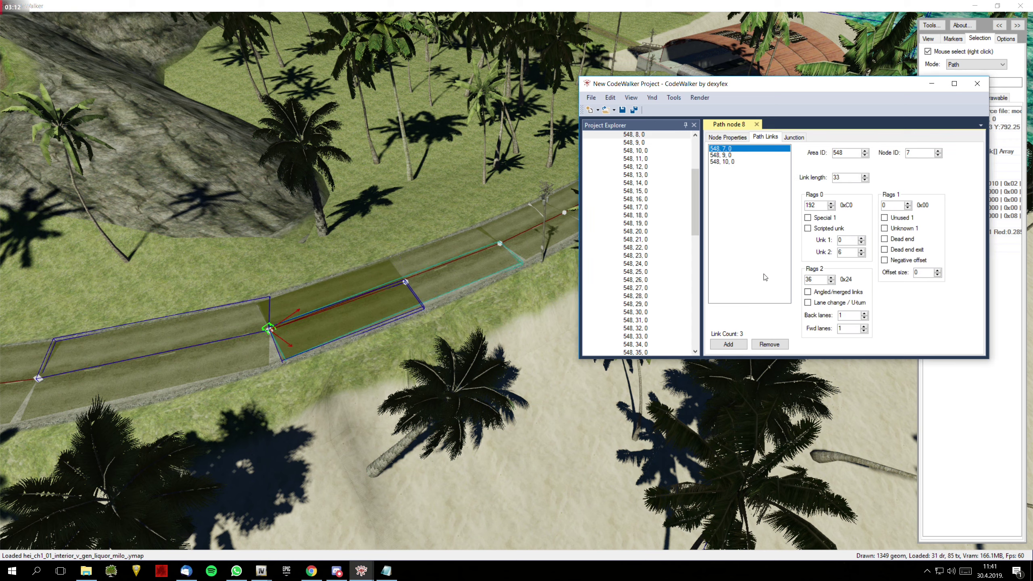
click(770, 344)
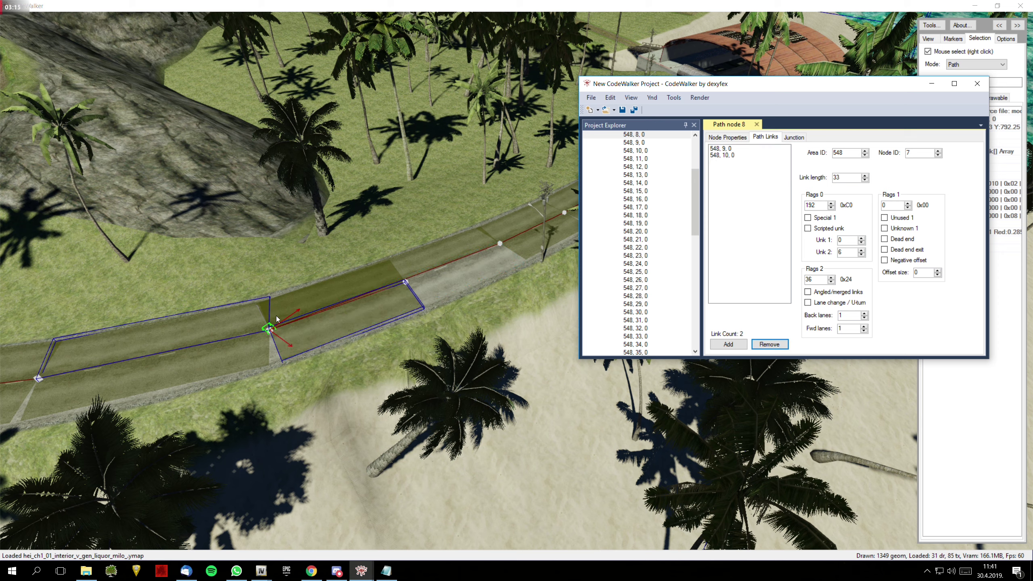
Step: Re-inspect the links of nodes 9, 8 and 7 after the removal
right_click(406, 282)
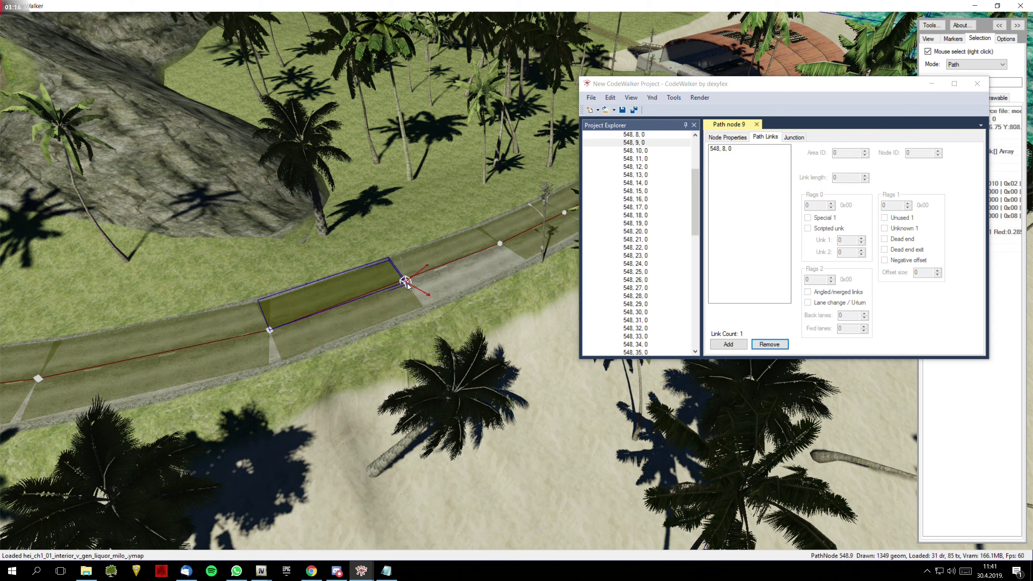
right_click(269, 330)
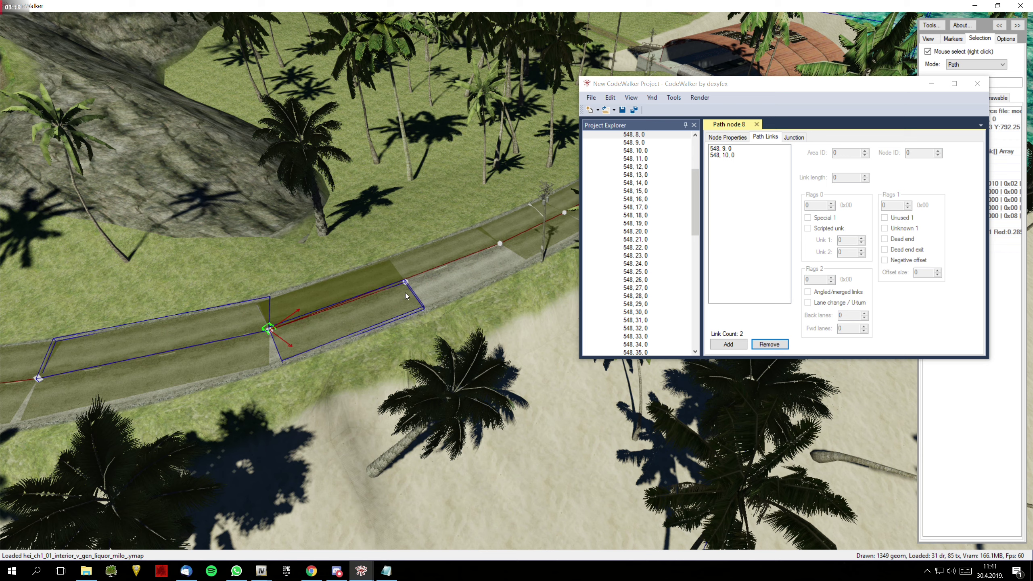
key(Left)
right_click(404, 286)
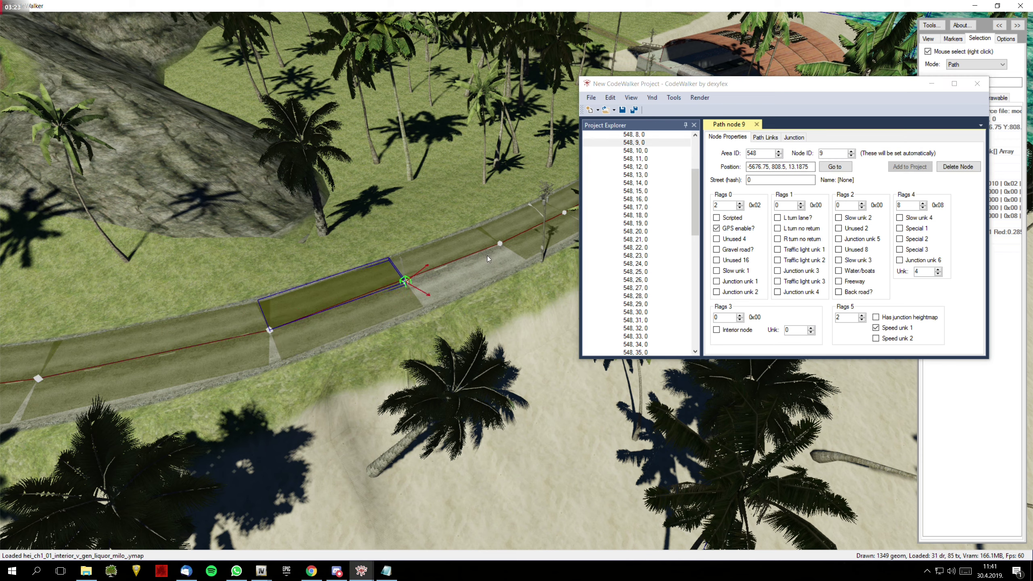
click(764, 139)
click(726, 154)
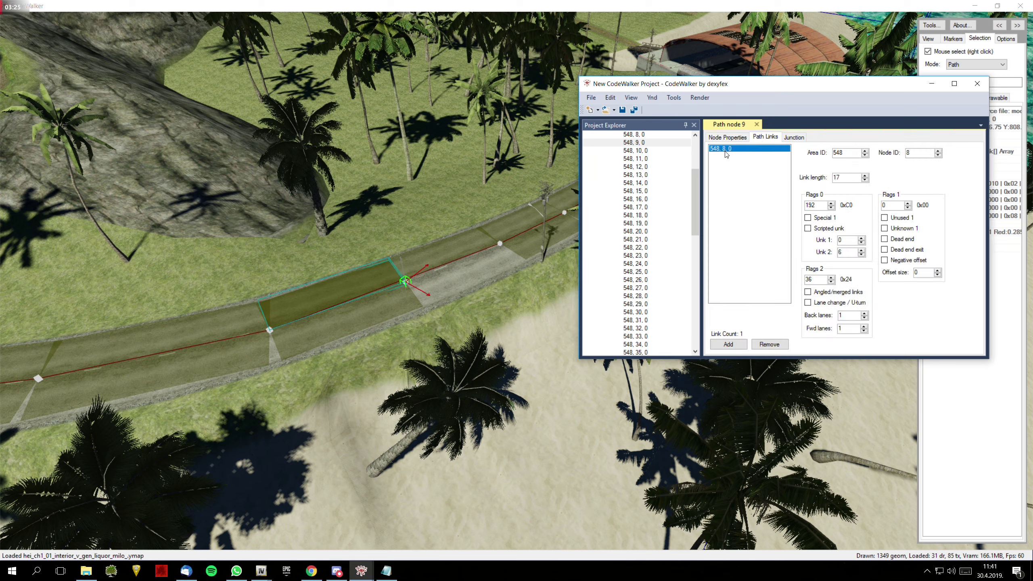
right_click(500, 242)
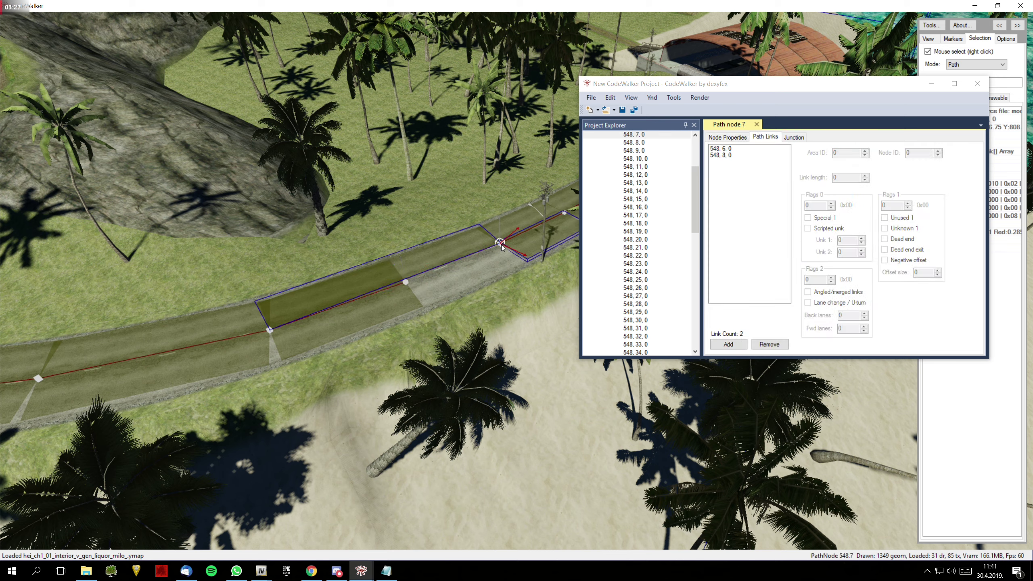
scroll(476, 259, up, 3)
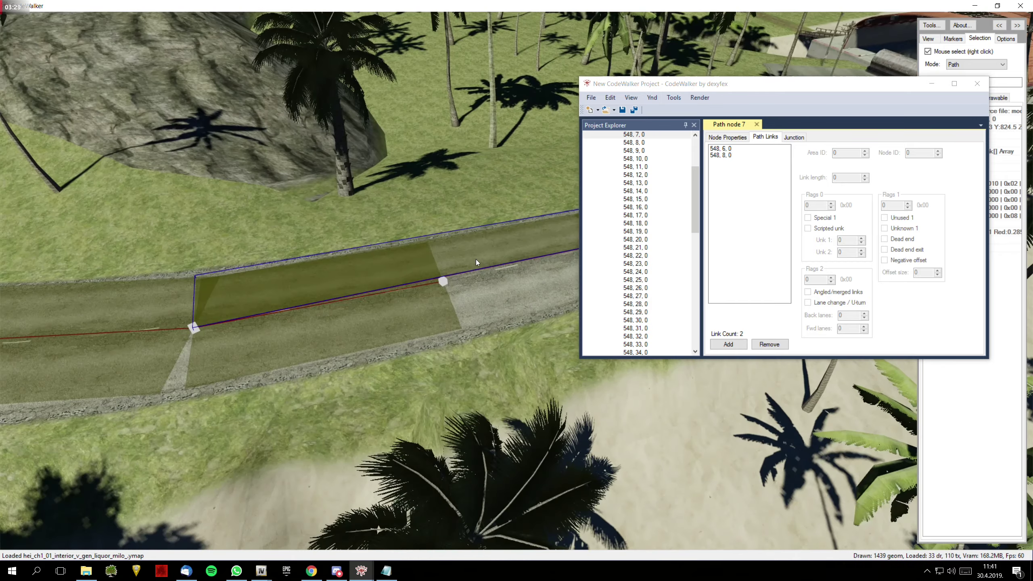
right_click(187, 329)
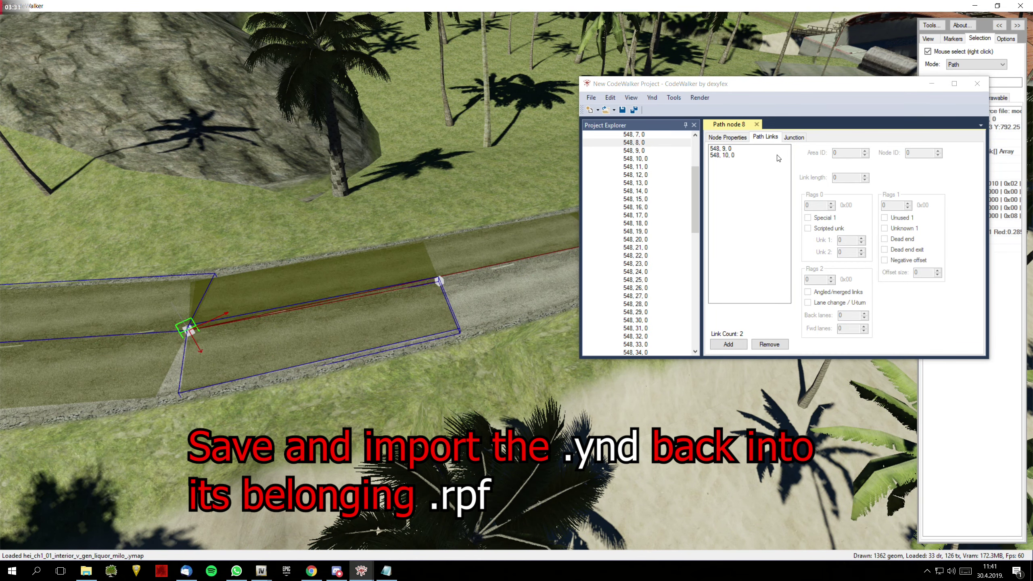
click(742, 139)
Step: Check node 9's link to node 8 and node 7's properties before relinking
right_click(439, 281)
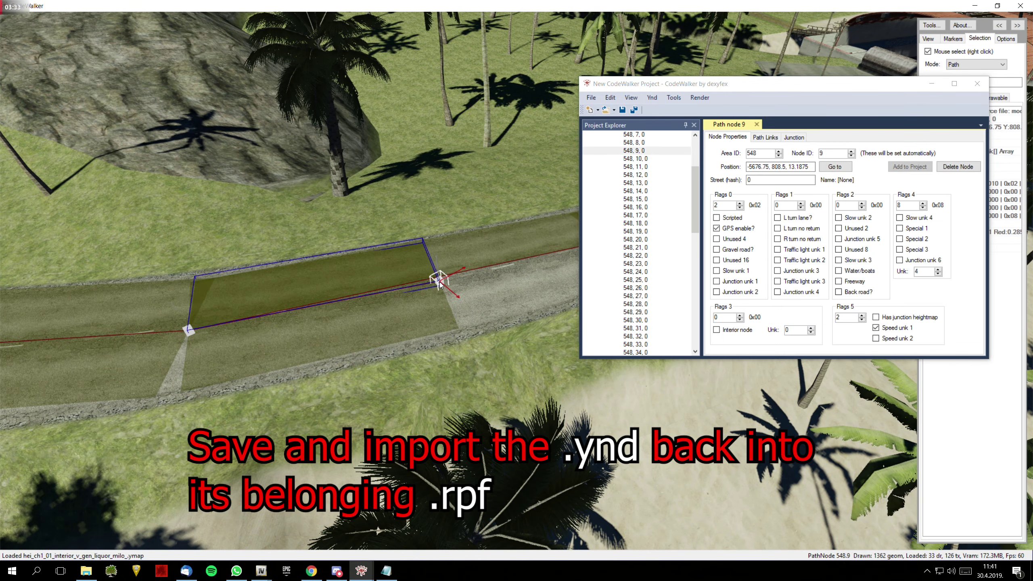
click(765, 137)
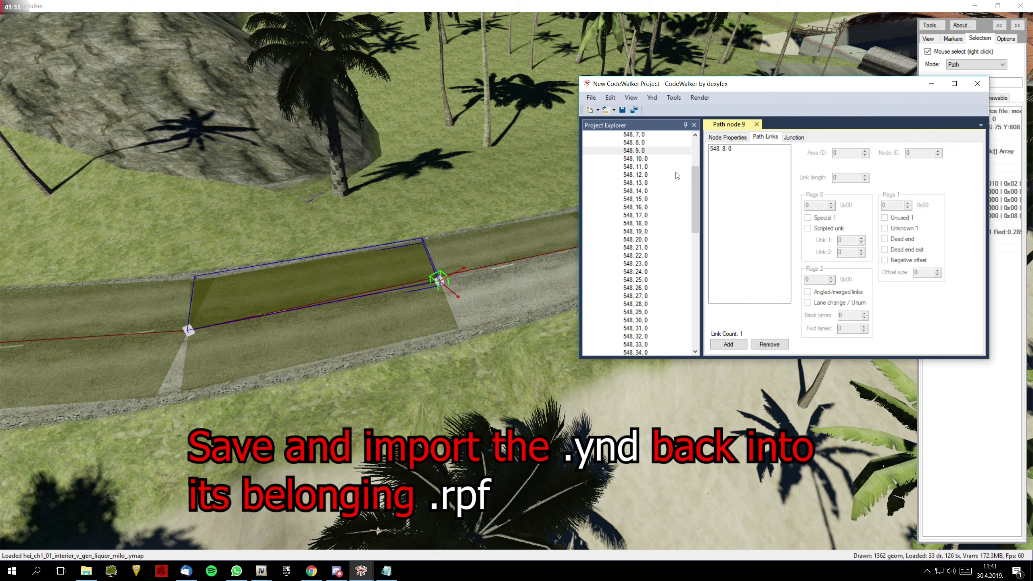
click(720, 149)
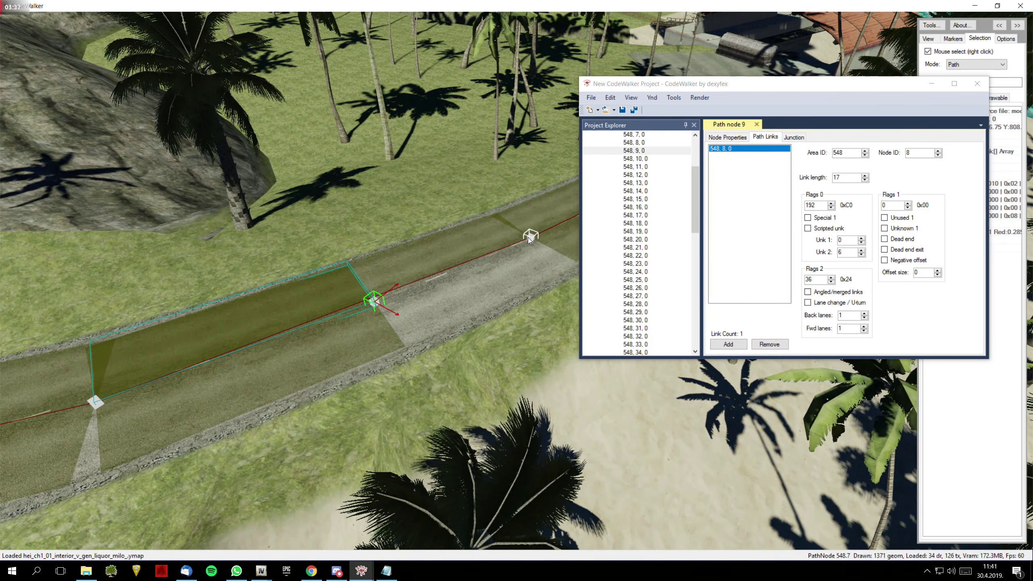
right_click(528, 240)
click(729, 138)
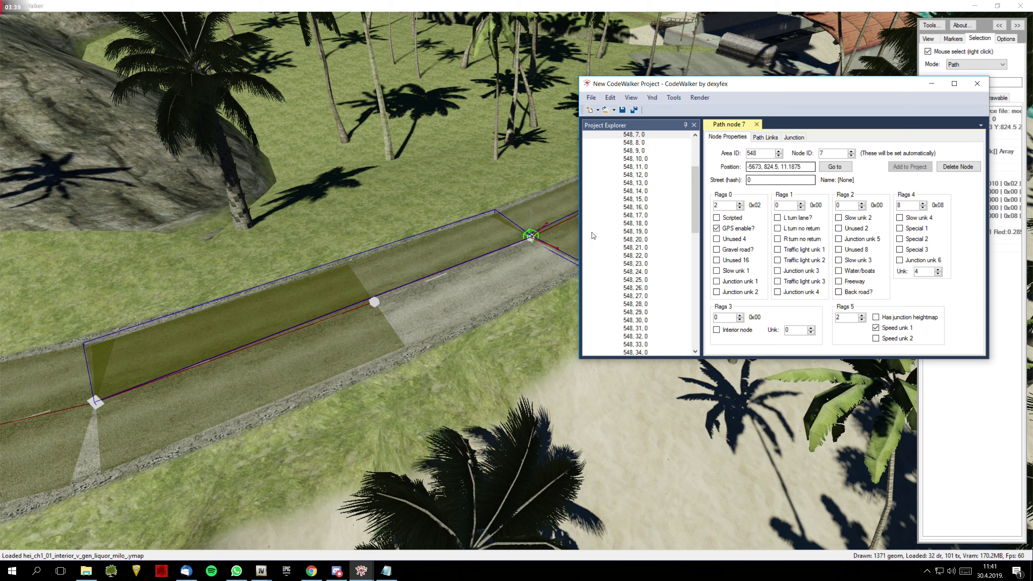
right_click(372, 299)
click(774, 139)
Step: Link path node 9 to node 7 with 1 back lane and 1 forward lane
click(728, 345)
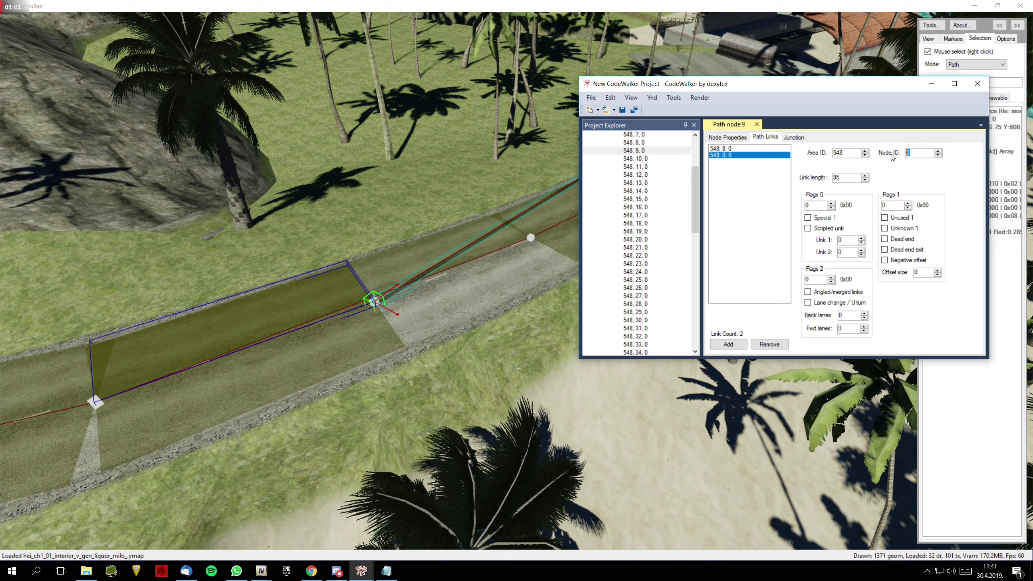
text(7)
click(860, 153)
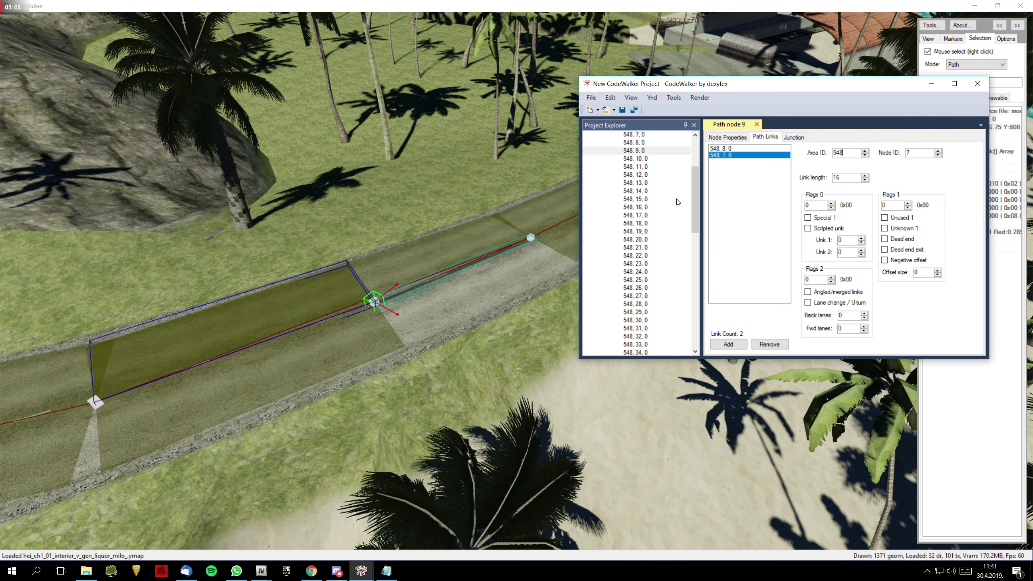
click(865, 313)
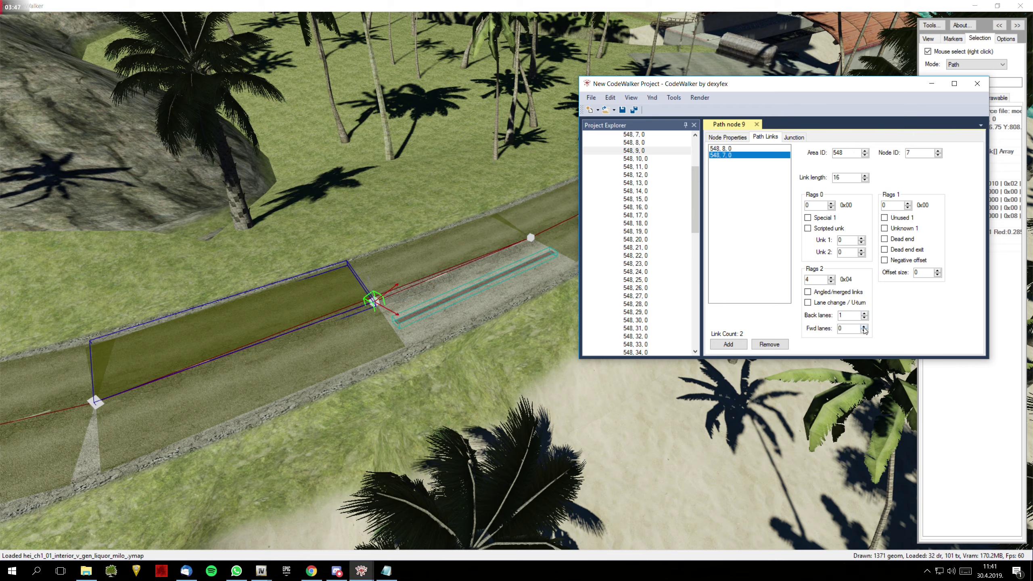
click(864, 327)
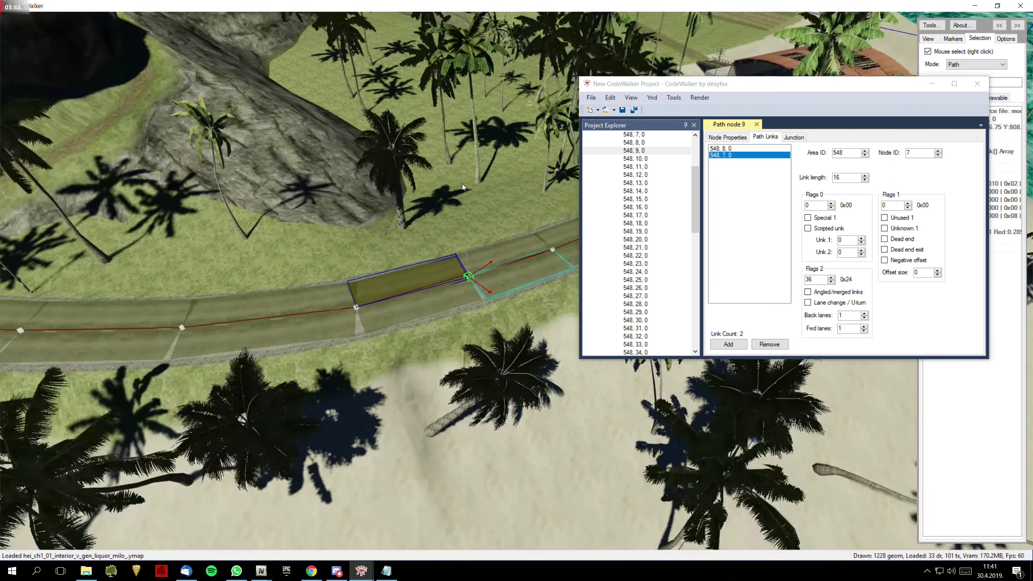
drag(479, 178, 429, 179)
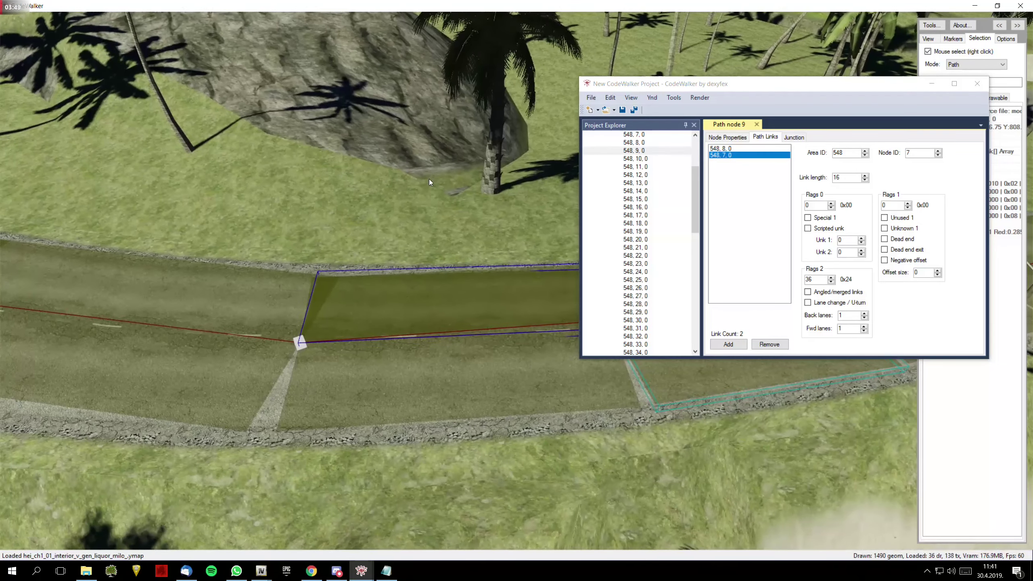
right_click(295, 345)
Step: Nudge node 8 along the road and delete node 7's link to node 8
drag(294, 345, 450, 255)
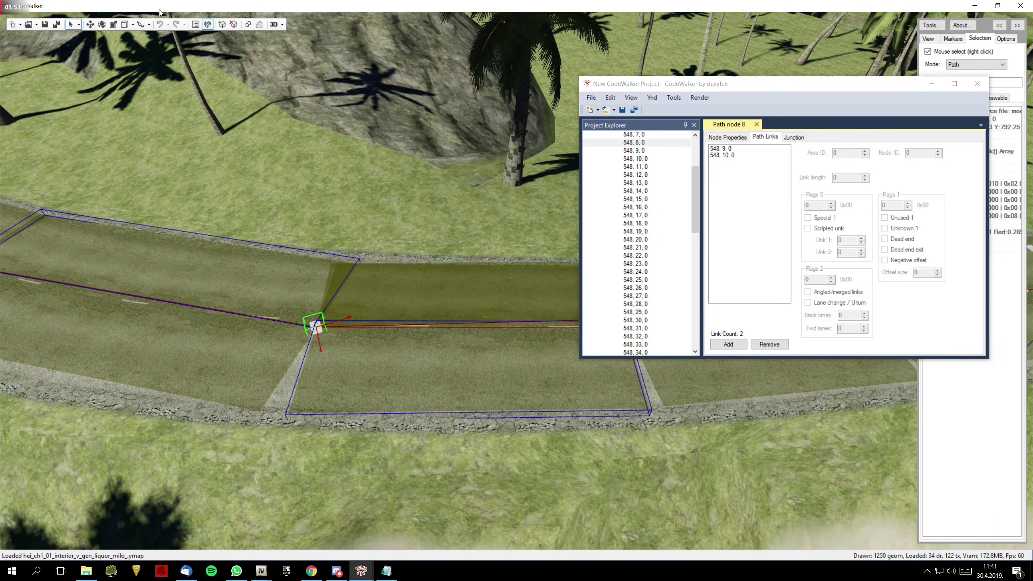
click(93, 23)
drag(308, 300, 307, 303)
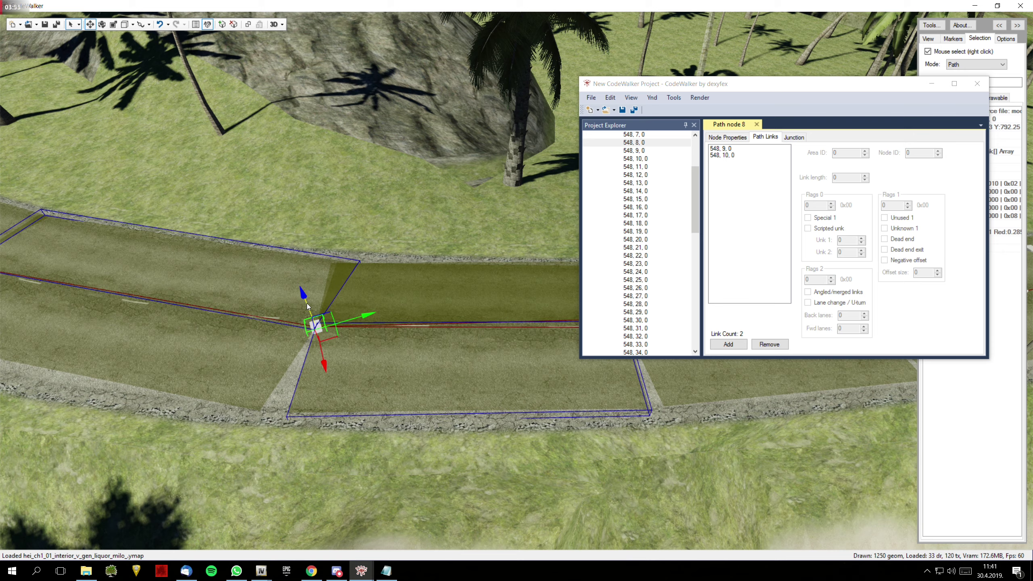
mouse_move(433, 290)
mouse_down()
mouse_move(513, 308)
mouse_move(415, 278)
mouse_move(461, 284)
mouse_move(390, 314)
mouse_up()
right_click(477, 302)
right_click(460, 281)
click(724, 155)
click(769, 344)
drag(513, 181, 539, 173)
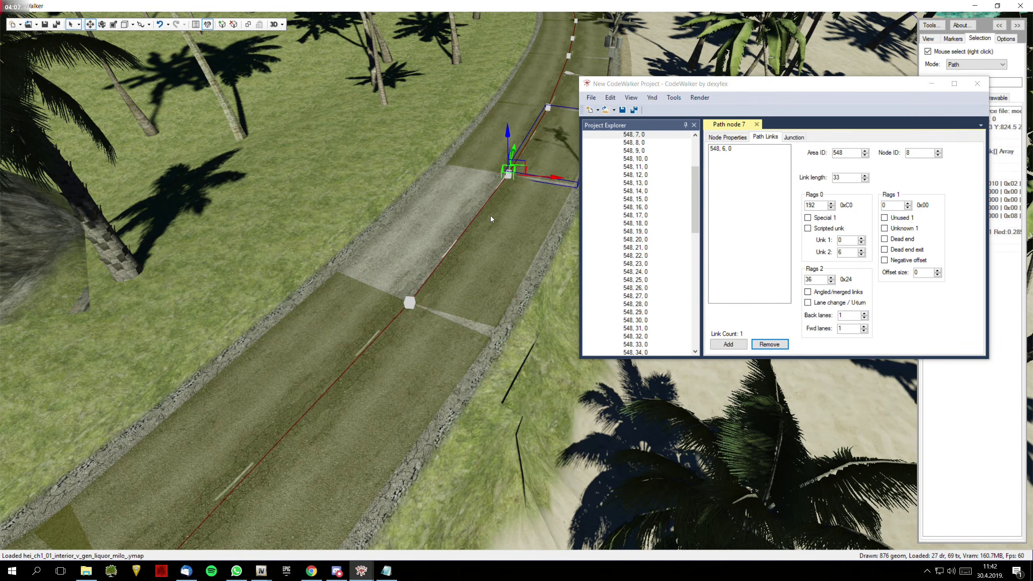
click(731, 138)
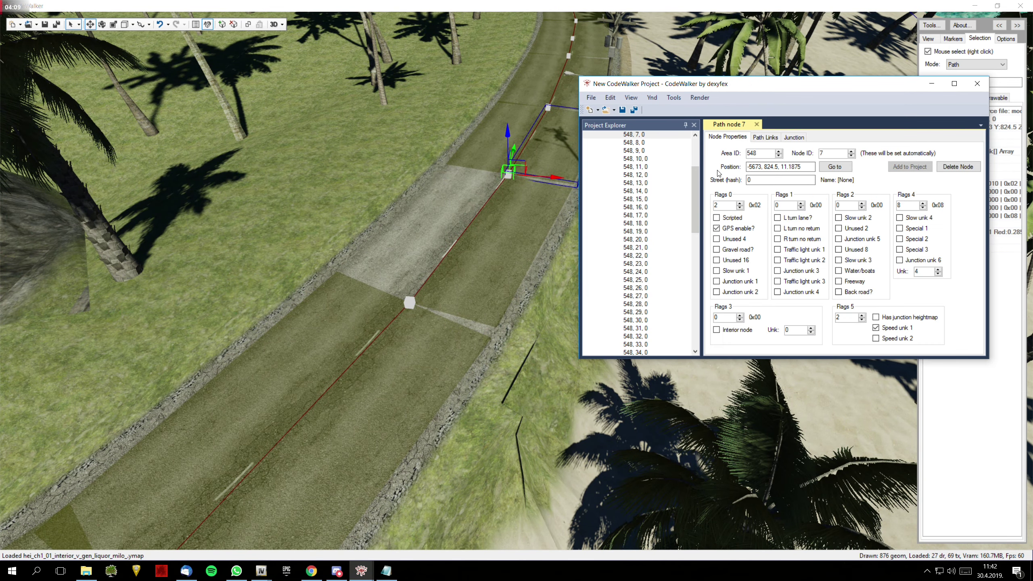
Step: Add a link from node 7 to node 9 with one back and one forward lane
right_click(406, 300)
click(766, 137)
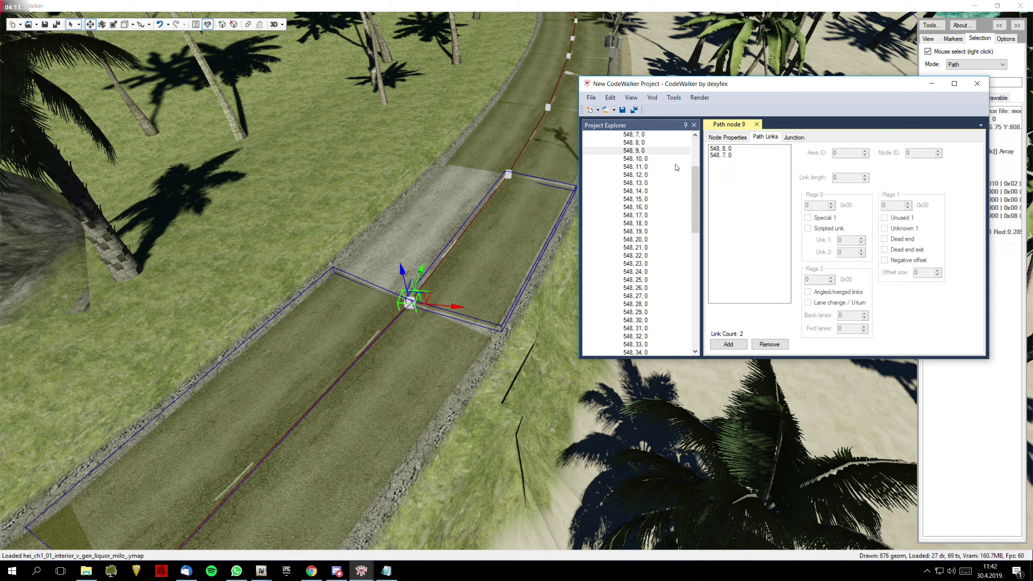
click(735, 137)
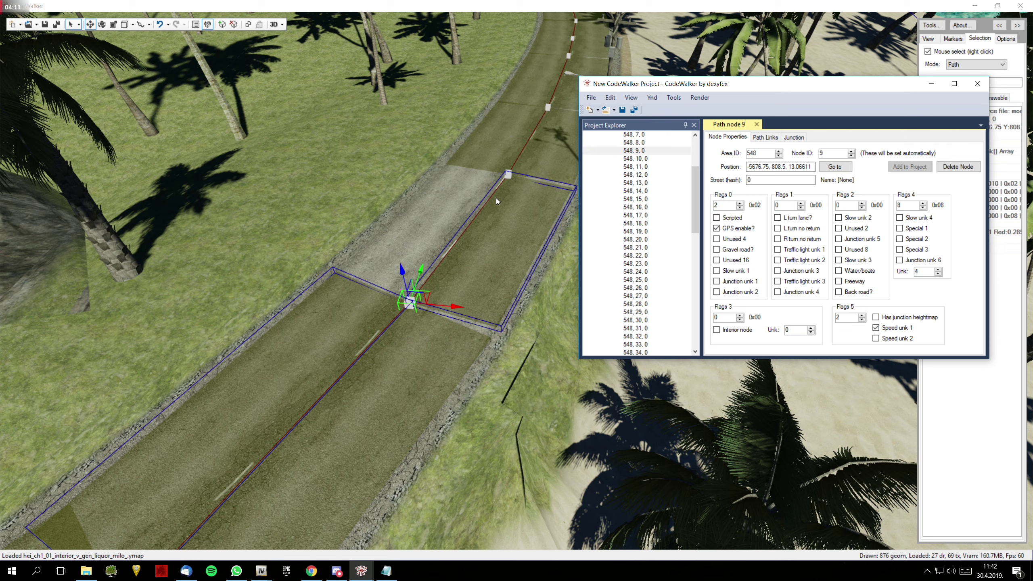
right_click(510, 179)
click(765, 137)
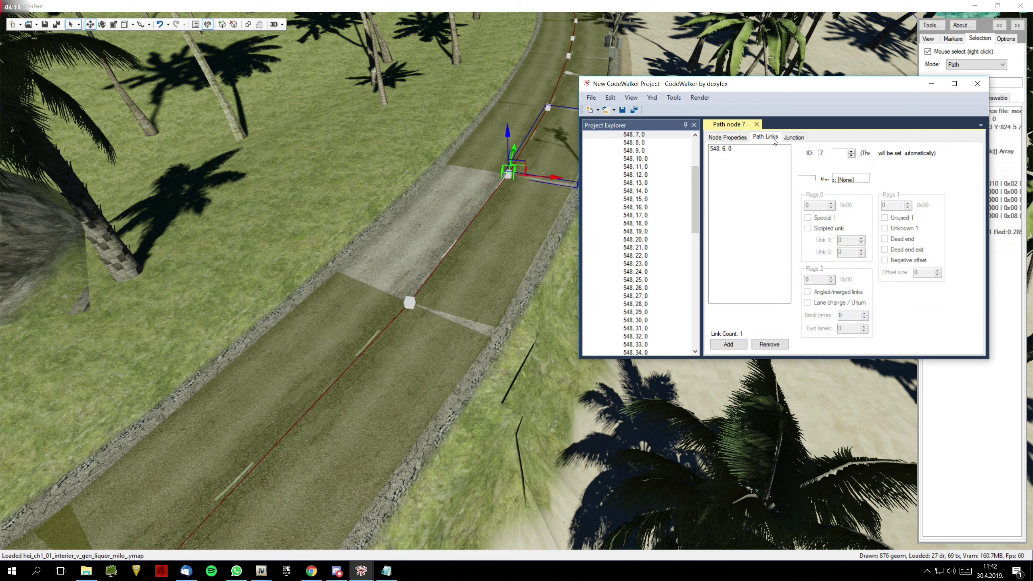
click(728, 344)
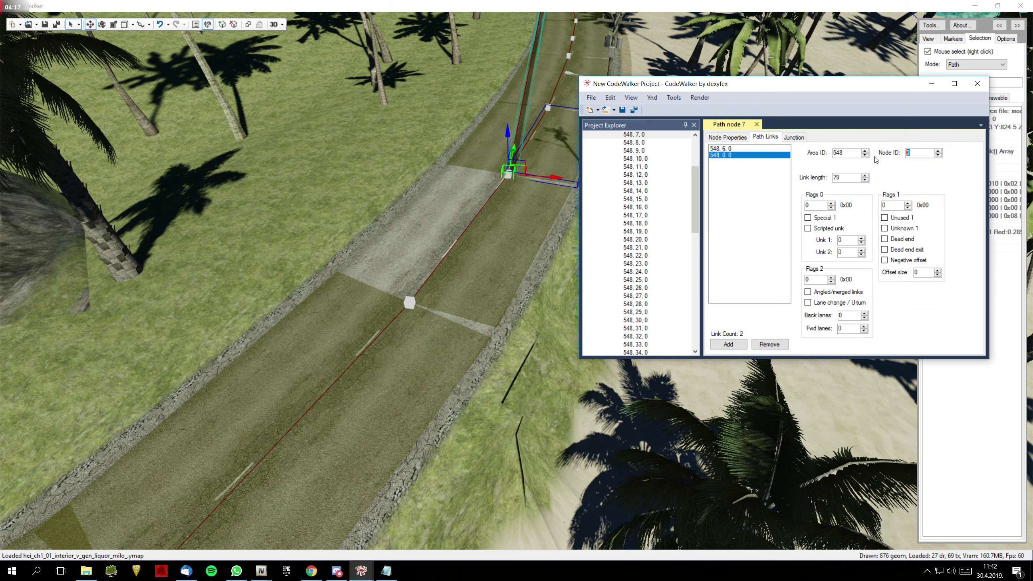
click(852, 154)
click(864, 313)
Step: Fly over to the palm-lined cliff road bend and select path node 12 of area 516
scroll(381, 195, down, 5)
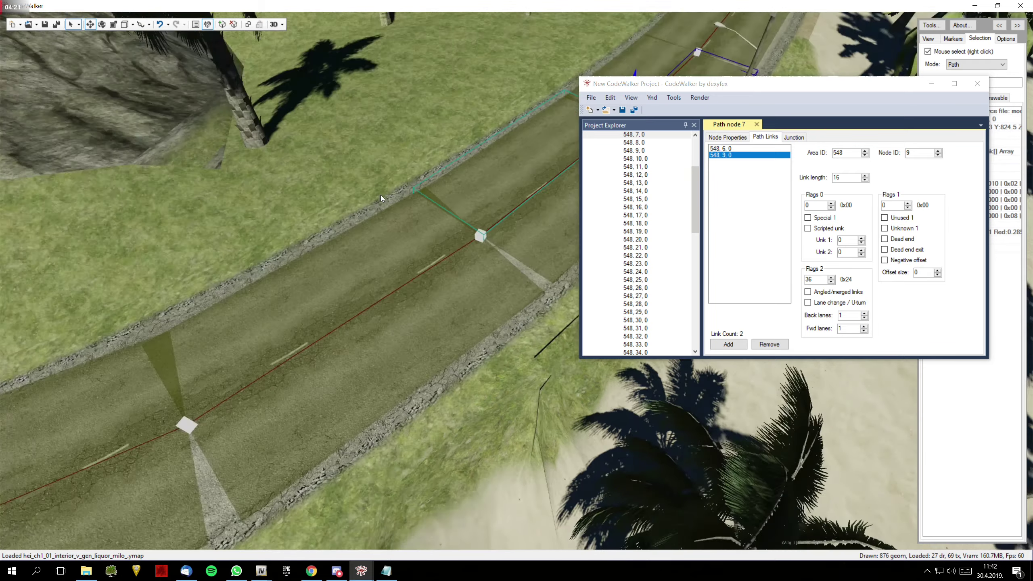
scroll(381, 195, down, 5)
scroll(418, 173, down, 3)
scroll(329, 171, down, 5)
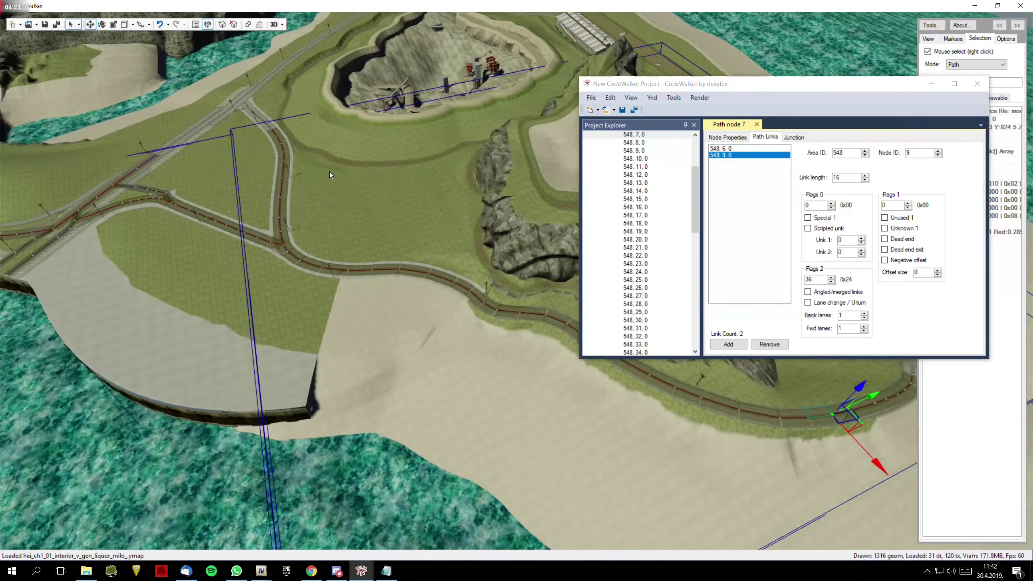
scroll(351, 162, down, 3)
mouse_move(354, 162)
mouse_down()
mouse_move(302, 118)
mouse_move(308, 201)
mouse_move(312, 157)
mouse_move(293, 153)
mouse_move(278, 181)
mouse_move(502, 156)
mouse_move(563, 134)
mouse_move(280, 128)
mouse_move(279, 155)
mouse_up()
scroll(302, 118, up, 5)
scroll(310, 163, up, 3)
scroll(311, 173, up, 3)
scroll(279, 181, up, 3)
scroll(349, 131, up, 3)
scroll(280, 155, up, 3)
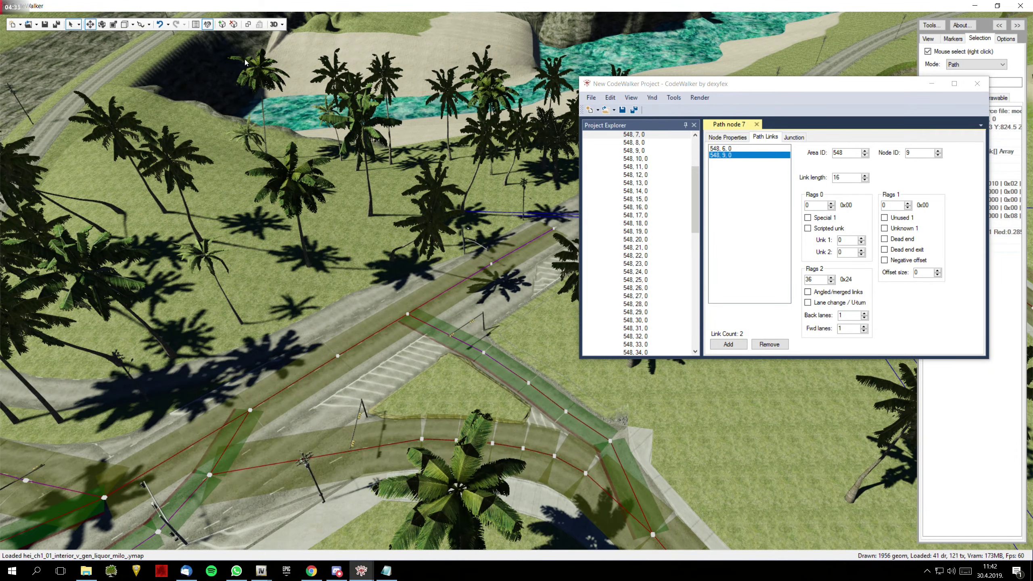
mouse_move(260, 74)
mouse_down()
mouse_move(367, 170)
mouse_move(342, 170)
mouse_move(419, 163)
mouse_move(584, 114)
mouse_move(540, 114)
mouse_move(652, 151)
mouse_up()
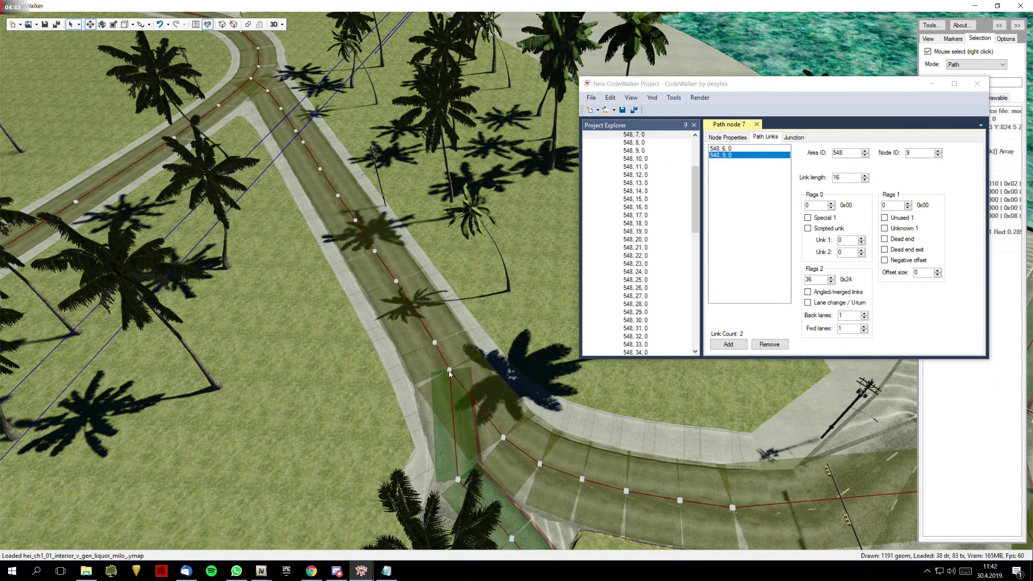
right_click(540, 466)
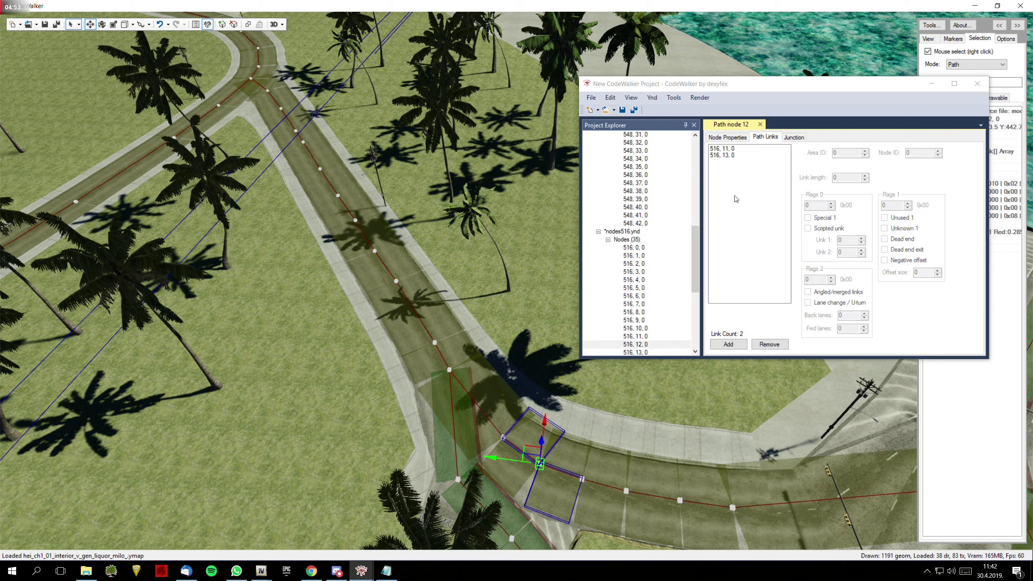
click(733, 138)
text(3885181515)
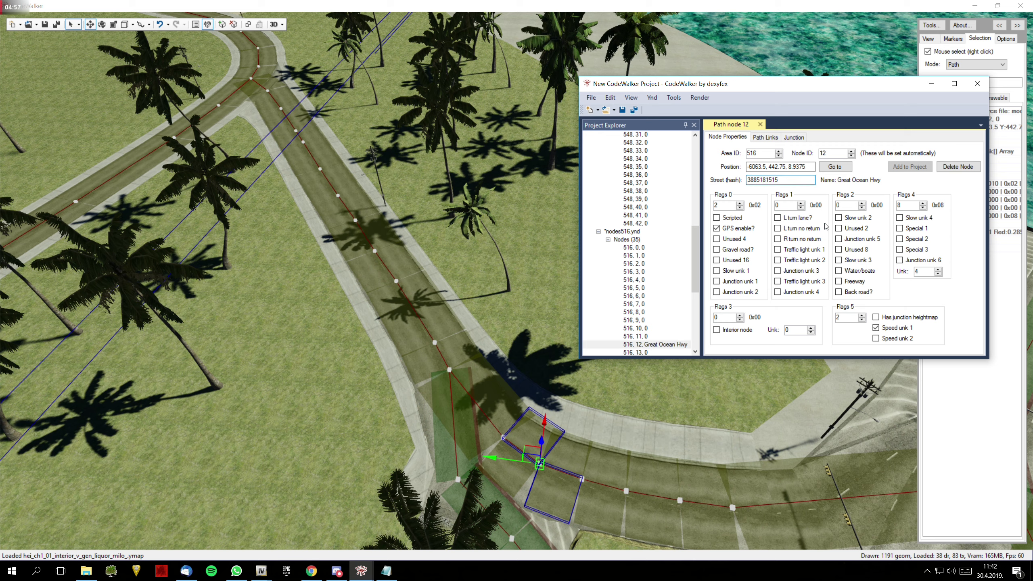
click(641, 337)
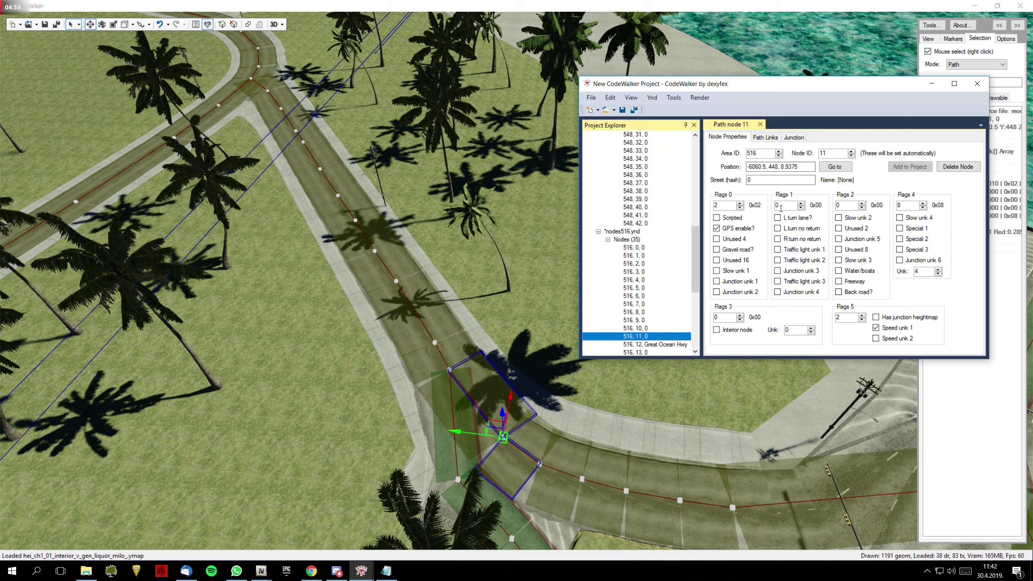
click(773, 180)
key(ctrl+v)
click(641, 328)
click(741, 182)
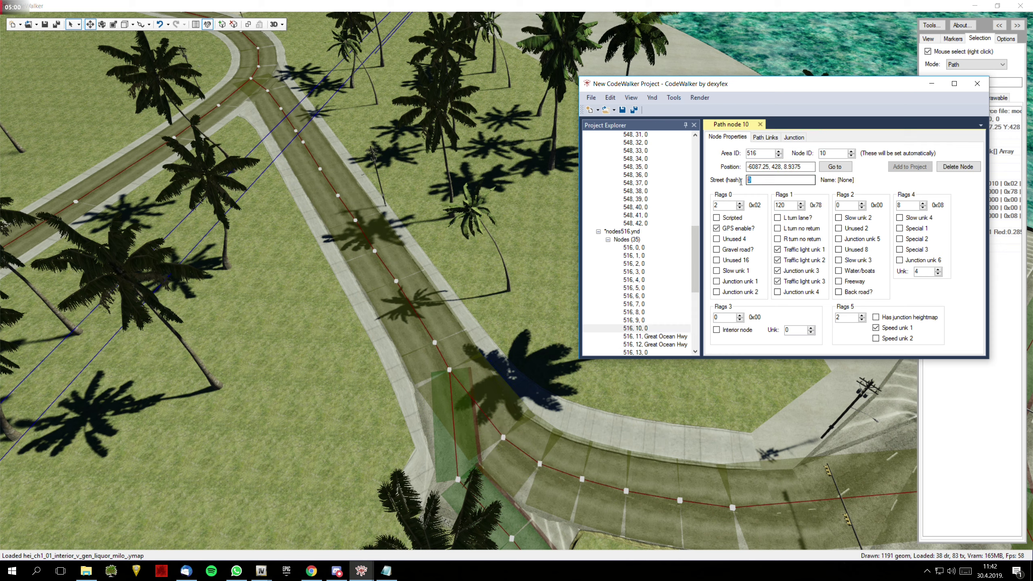
key(ctrl+v)
click(636, 321)
key(ctrl+v)
click(640, 312)
key(ctrl+v)
click(528, 228)
key(w)
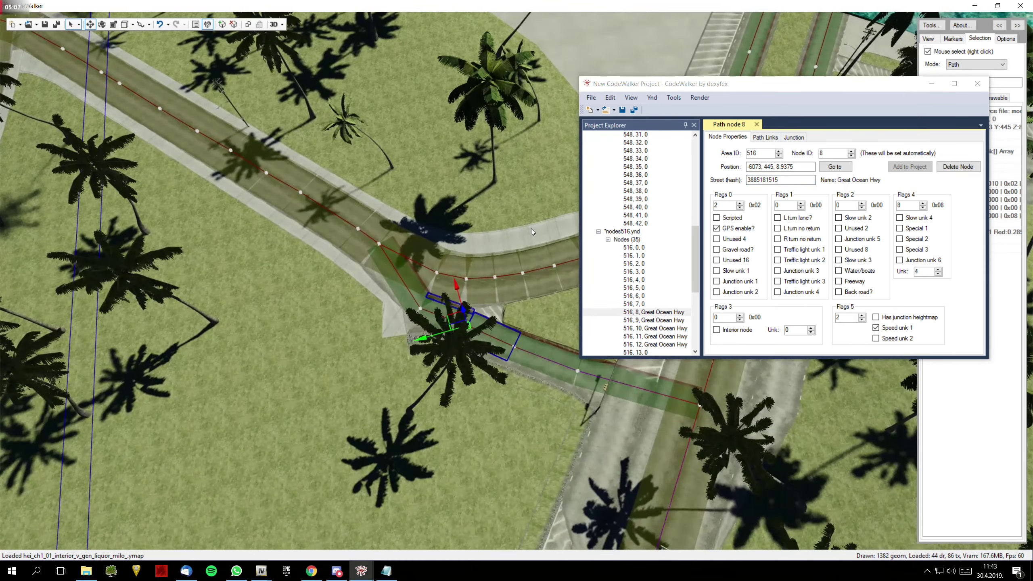
scroll(531, 228, up, 5)
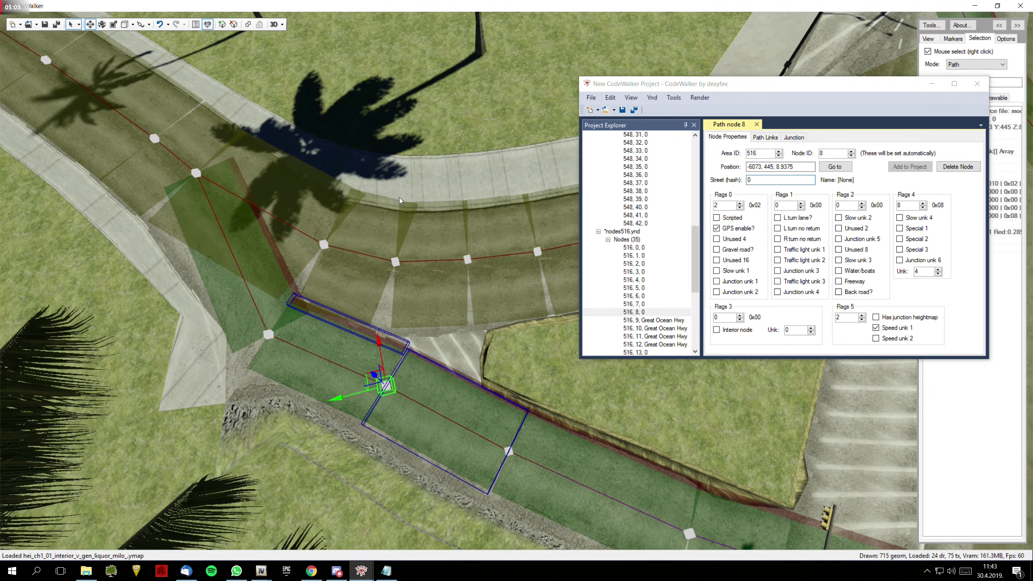
drag(528, 228, 285, 322)
right_click(275, 324)
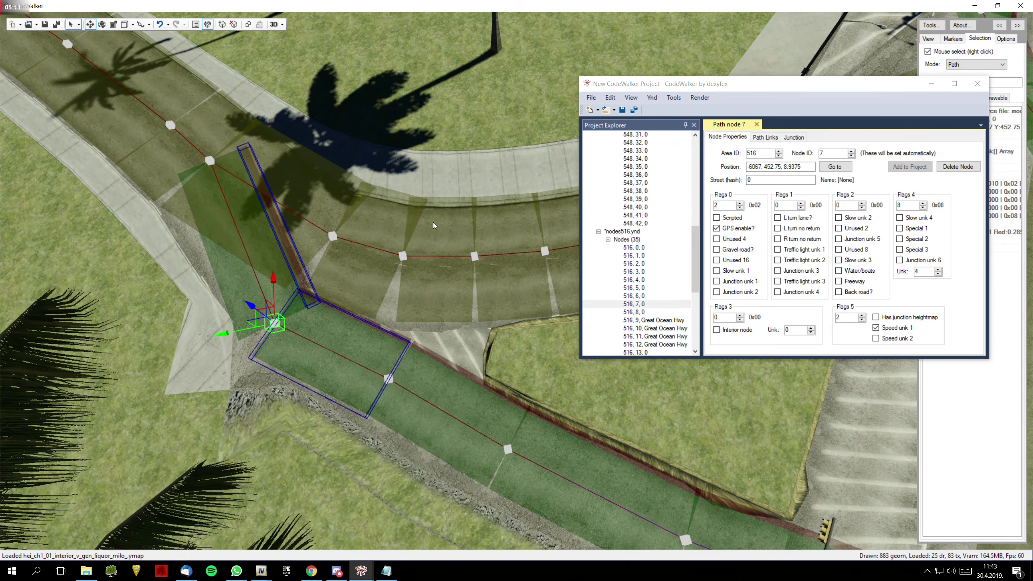
right_click(209, 160)
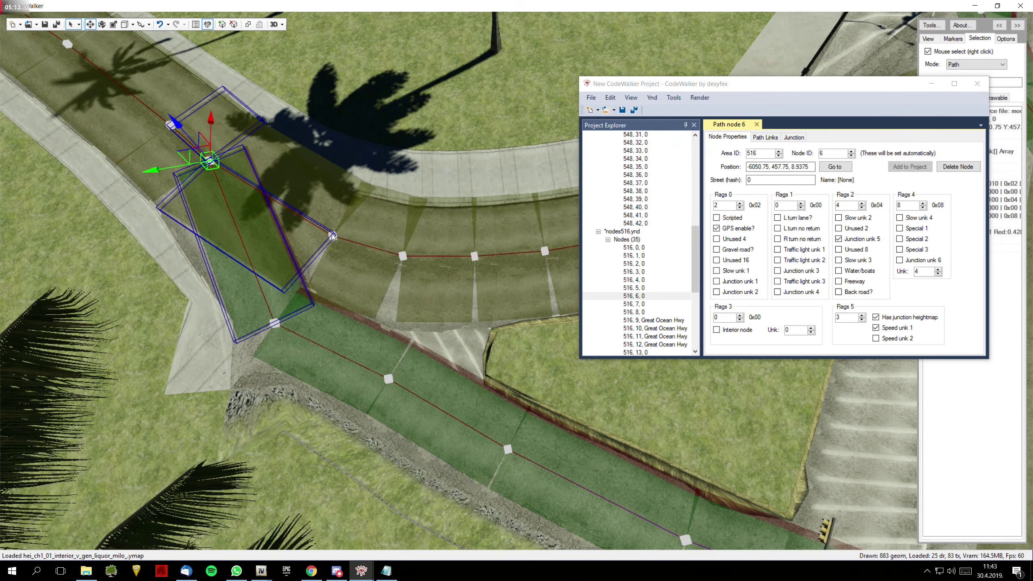
right_click(175, 128)
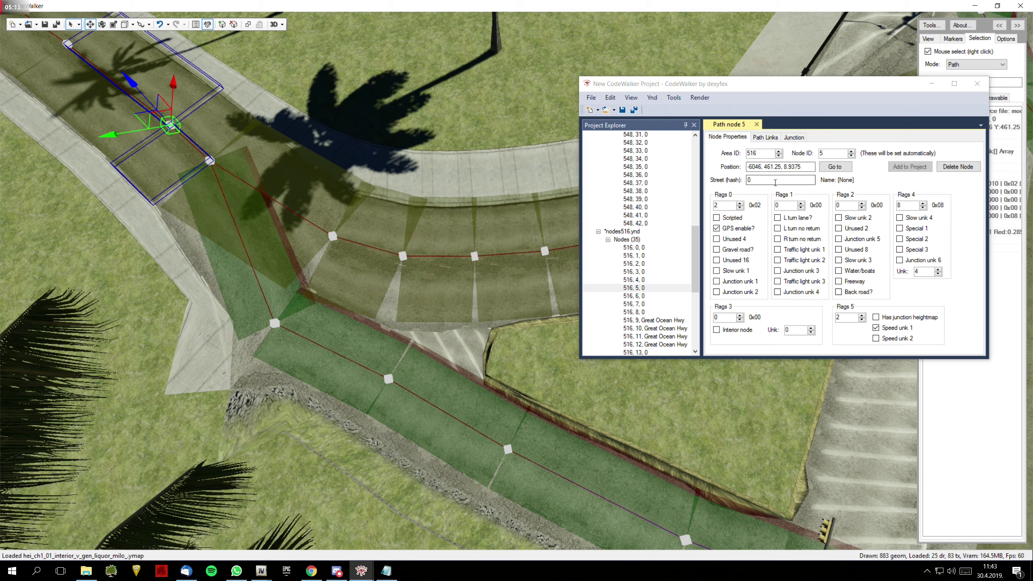
key(ctrl+v)
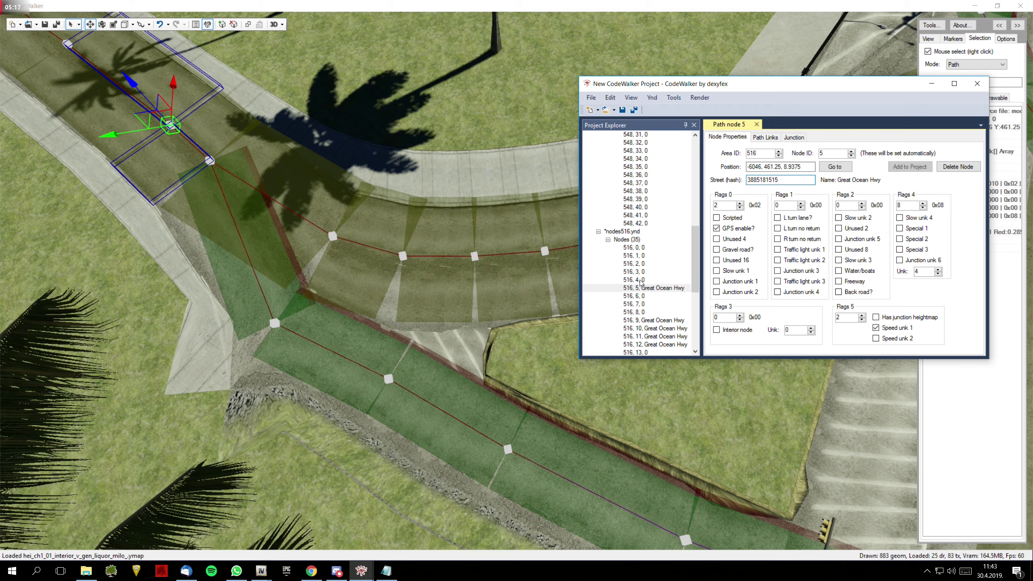
right_click(274, 313)
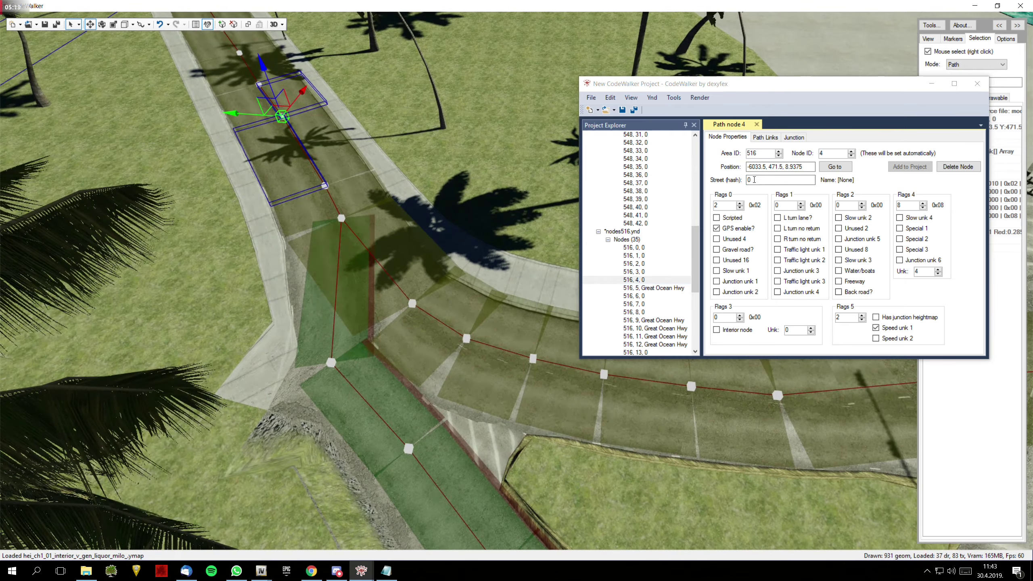
key(ctrl+v)
right_click(345, 380)
key(ctrl+v)
right_click(321, 314)
key(ctrl+v)
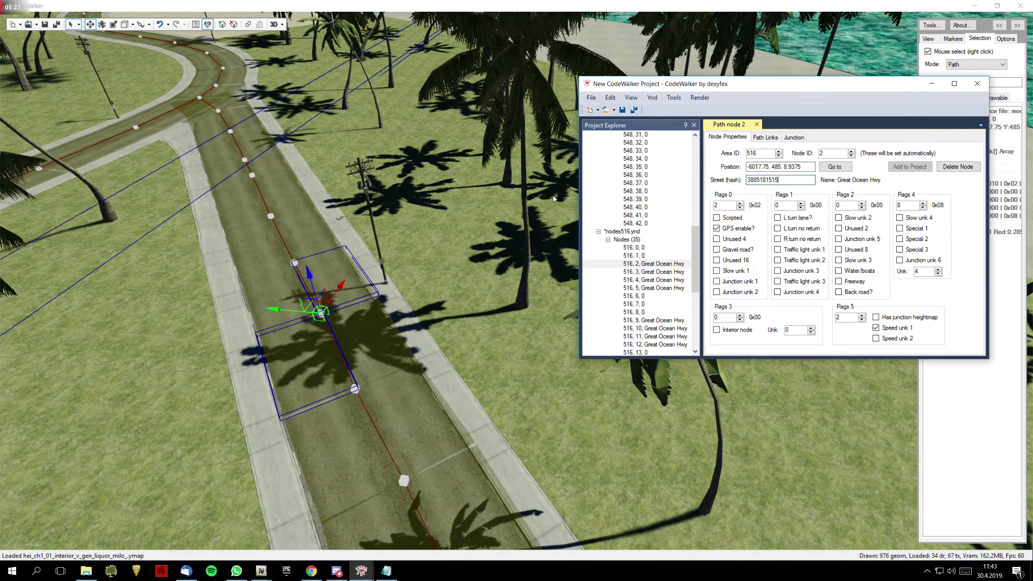
right_click(267, 220)
key(ctrl+v)
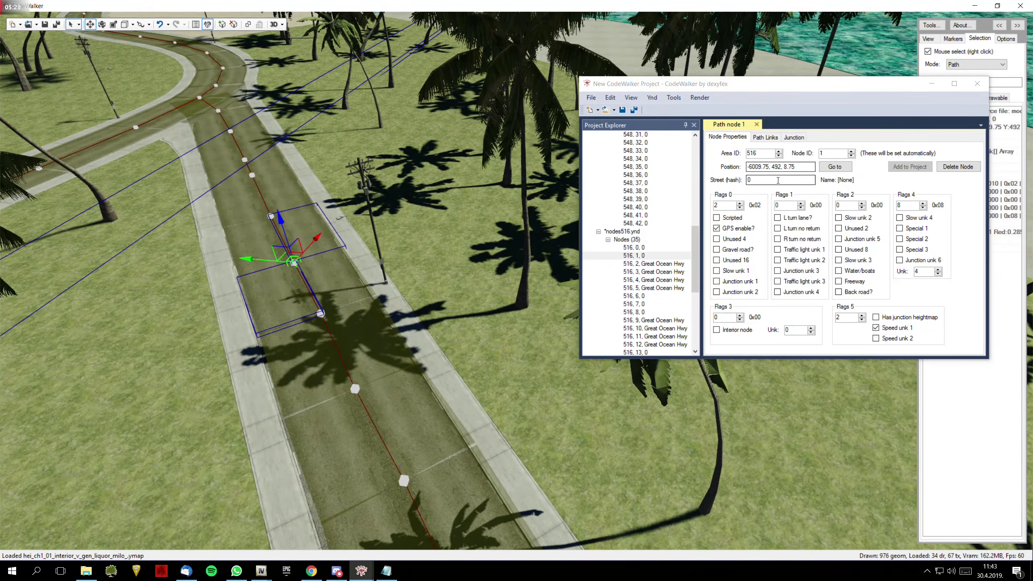
right_click(270, 214)
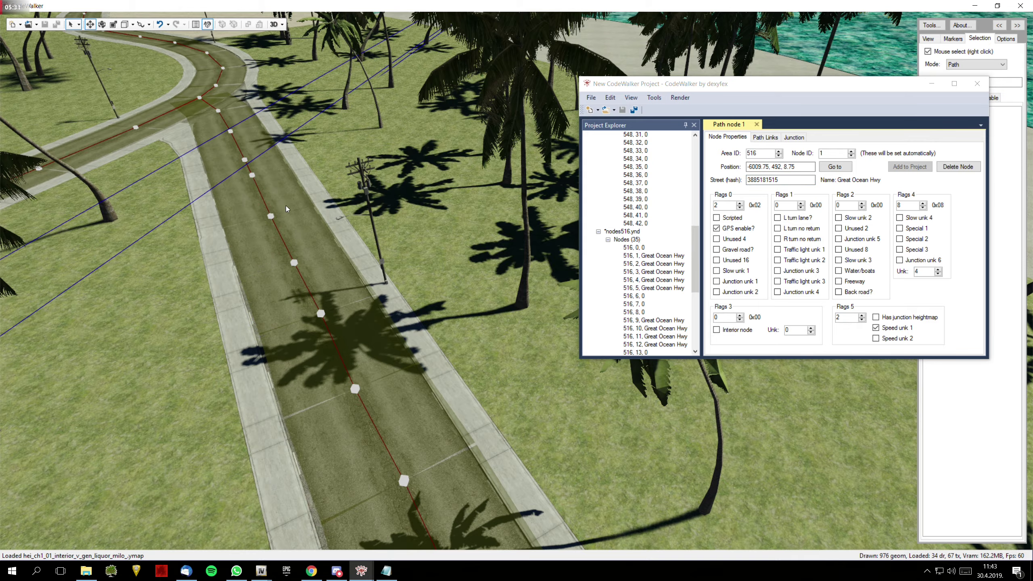
right_click(272, 215)
key(ctrl+v)
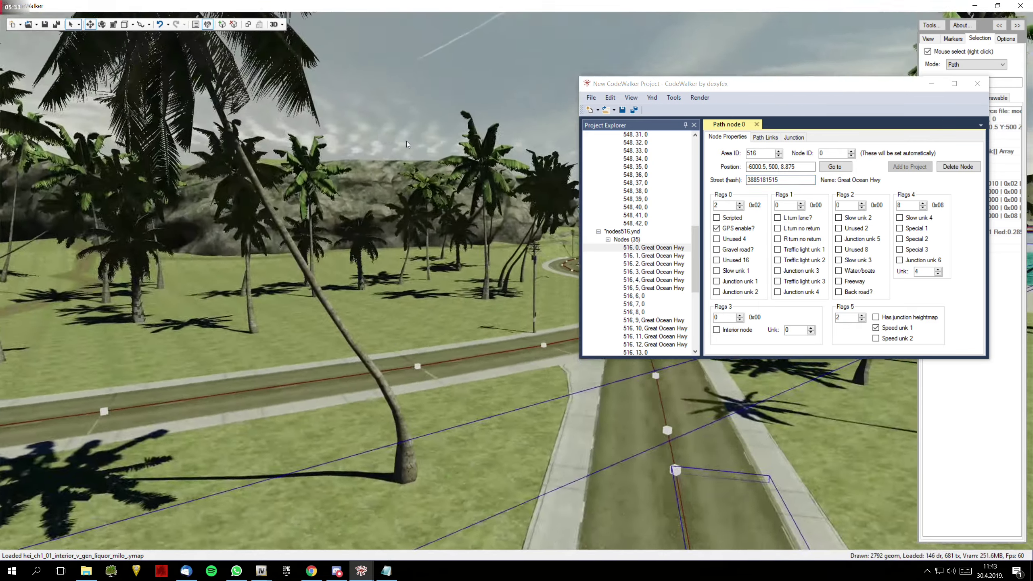
drag(454, 183, 510, 220)
scroll(510, 220, up, 5)
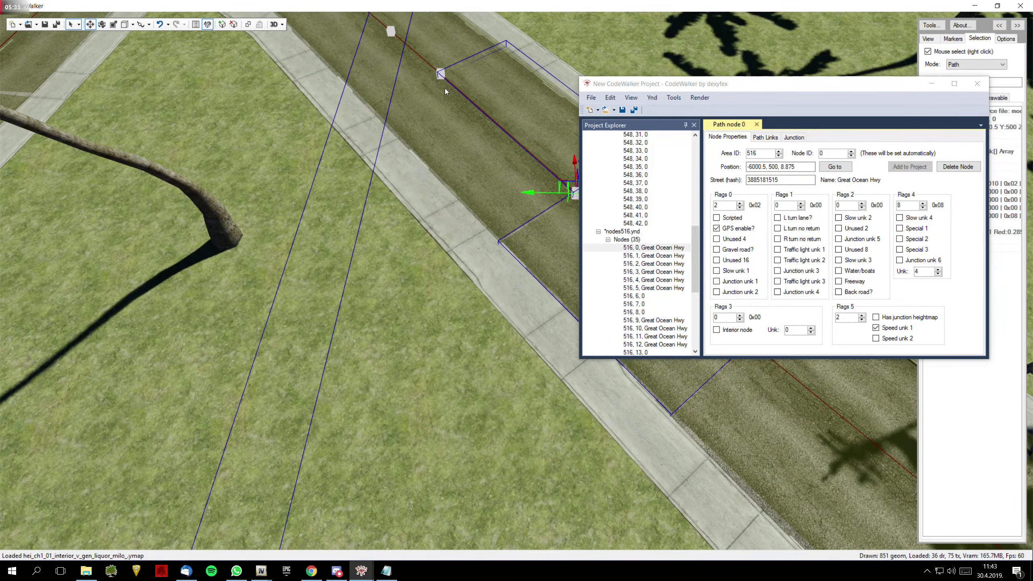
right_click(445, 93)
key(ctrl+v)
drag(458, 183, 547, 222)
right_click(531, 290)
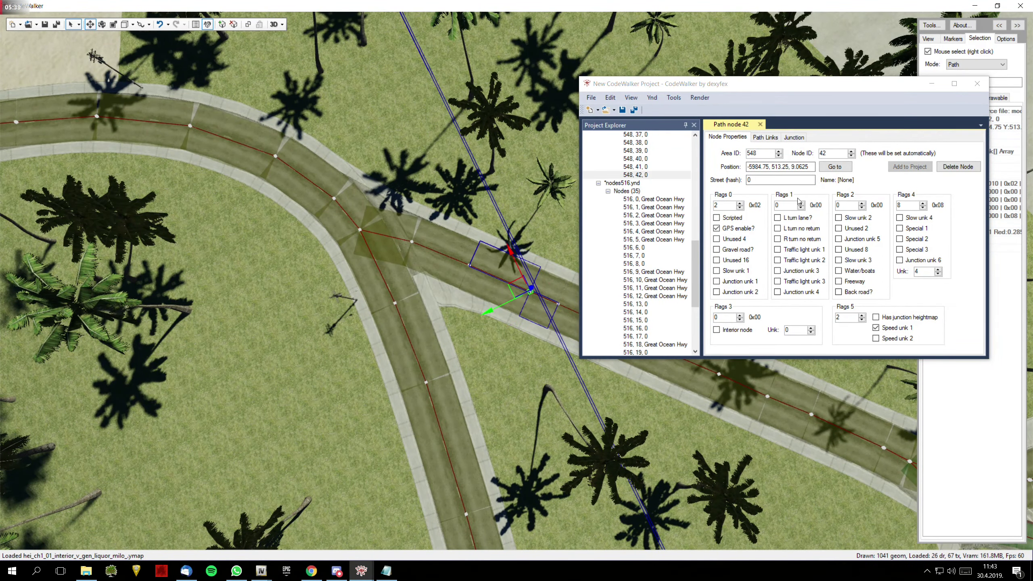
double_click(794, 183)
key(ctrl+v)
right_click(467, 269)
key(ctrl+v)
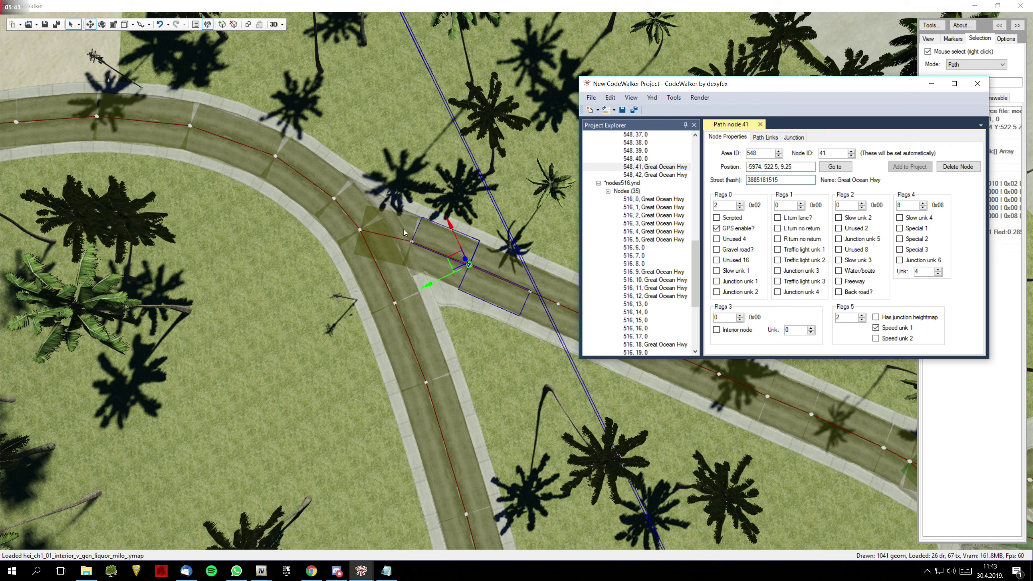
right_click(412, 244)
key(ctrl+v)
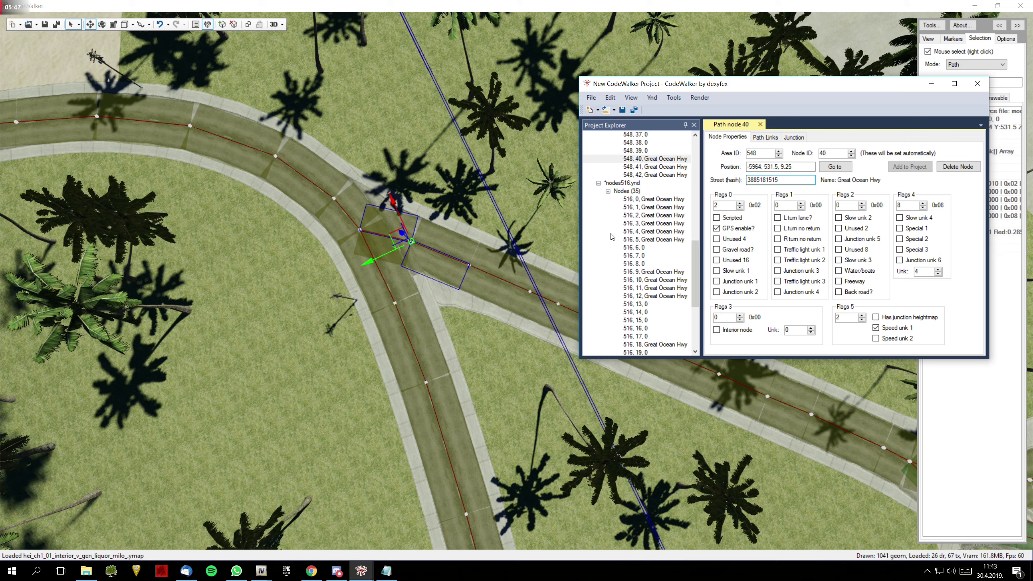
Step: Start Save All and browse to the V_Data\AI\nodes folder
click(54, 25)
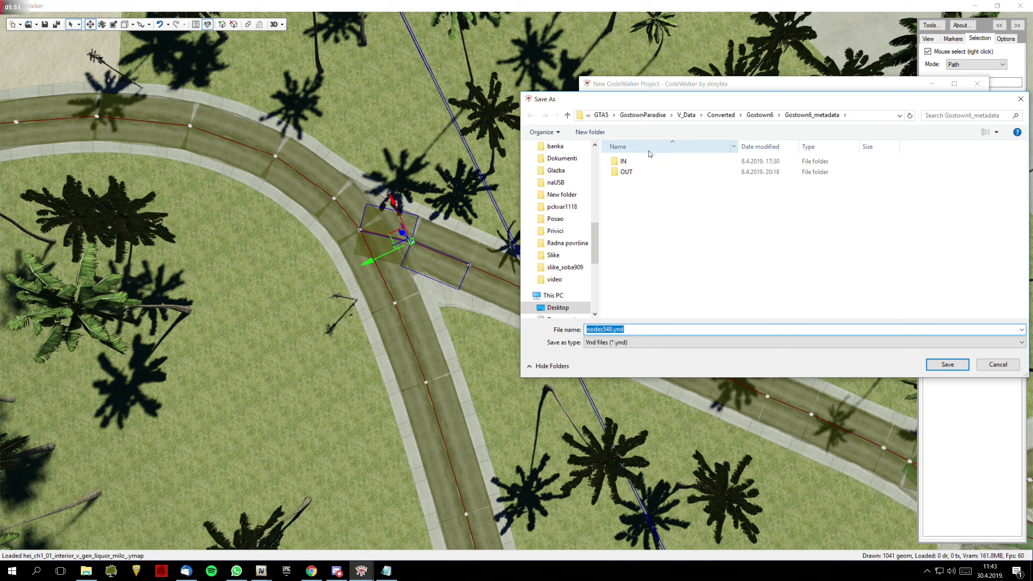
click(722, 115)
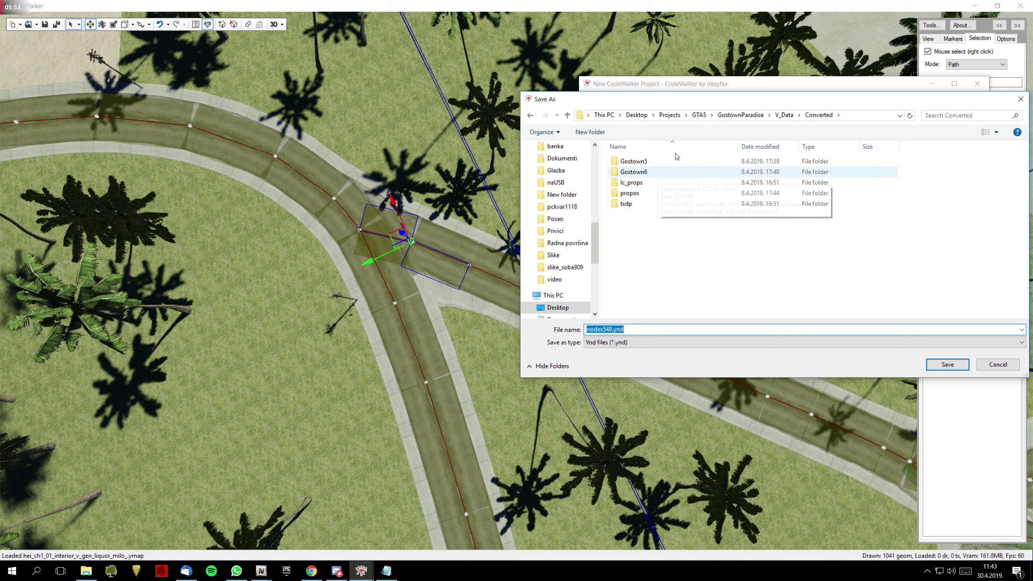
click(744, 115)
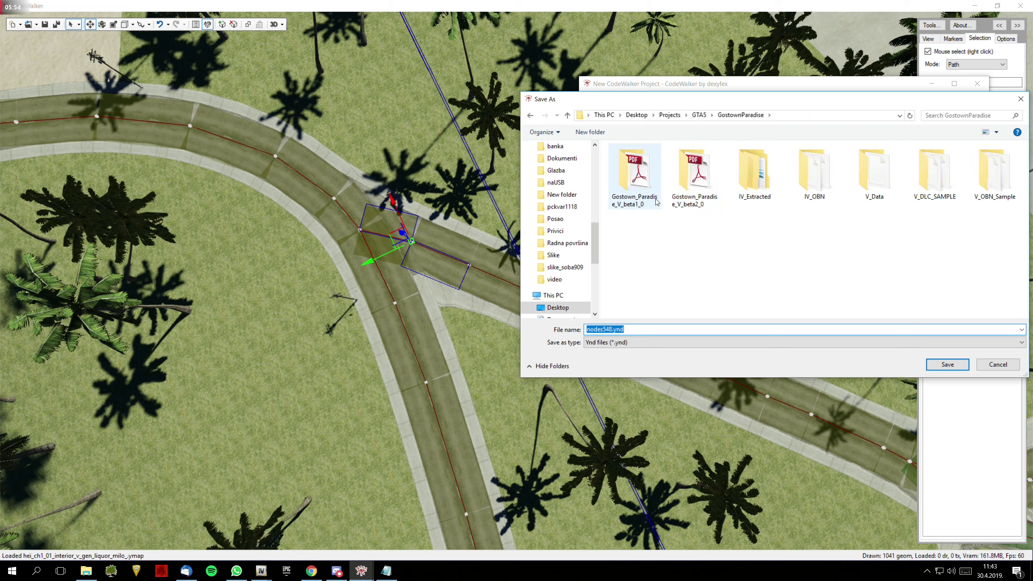
double_click(874, 175)
double_click(677, 180)
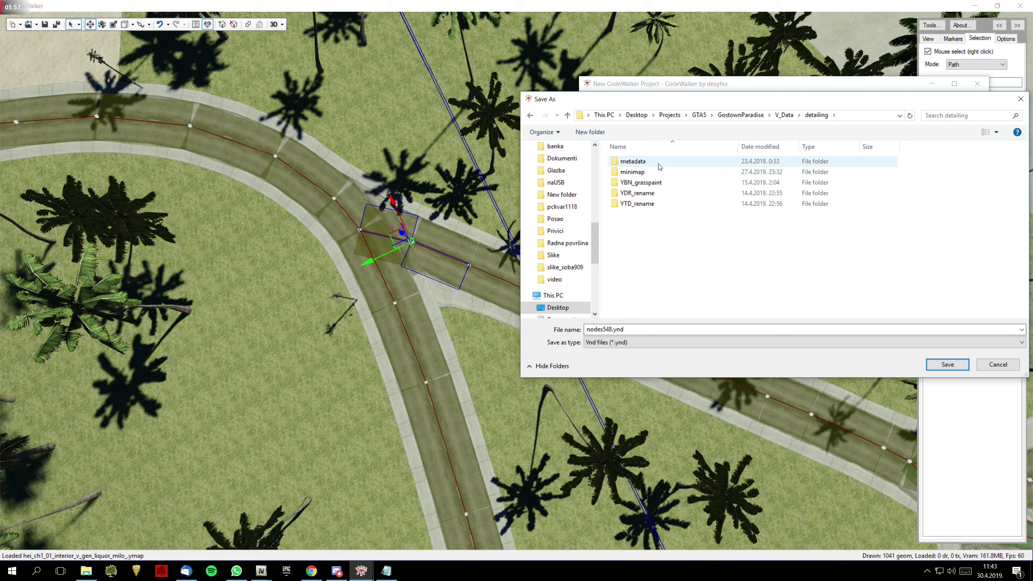
click(784, 115)
double_click(655, 172)
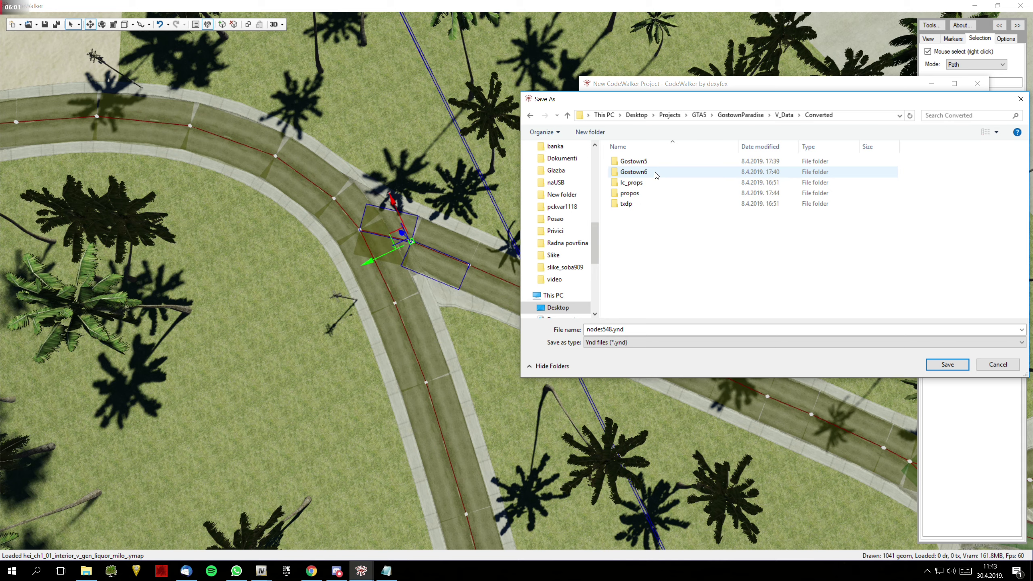
click(783, 115)
double_click(686, 162)
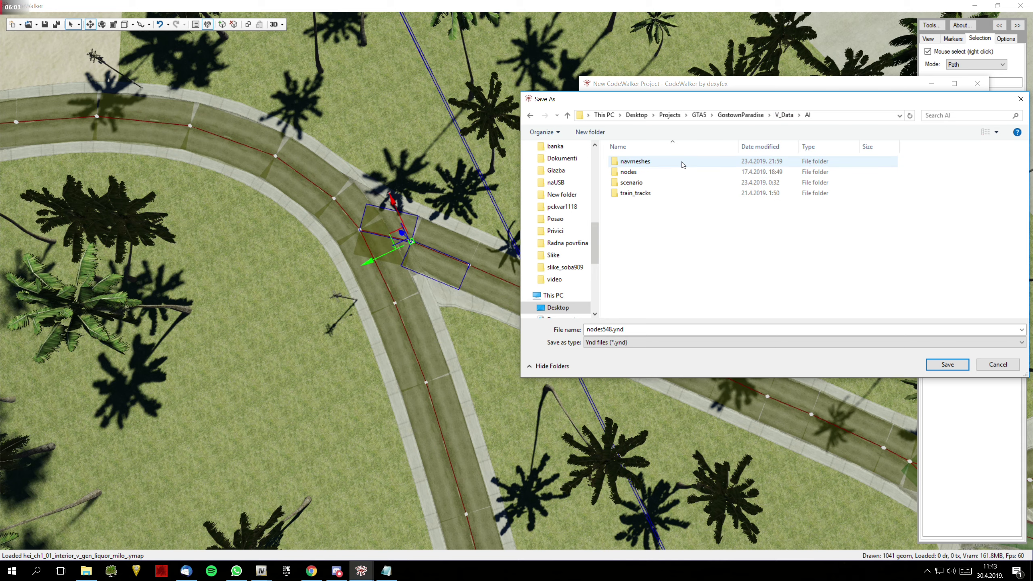
double_click(671, 162)
drag(705, 103, 490, 104)
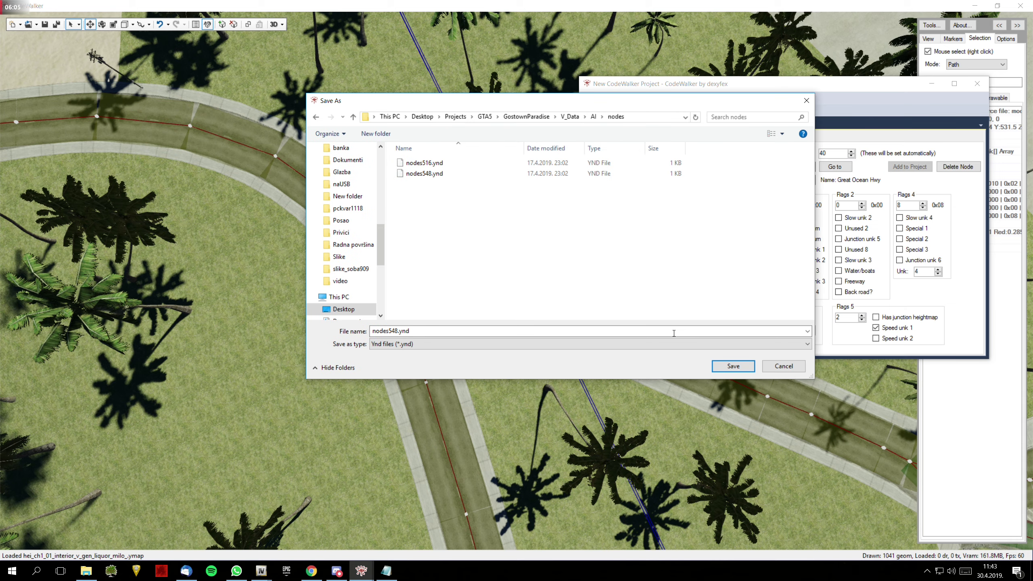
Step: Save nodes548.ynd, nodes516.ynd and gp6nodes.cwproj there, replacing the existing files
click(722, 368)
click(548, 282)
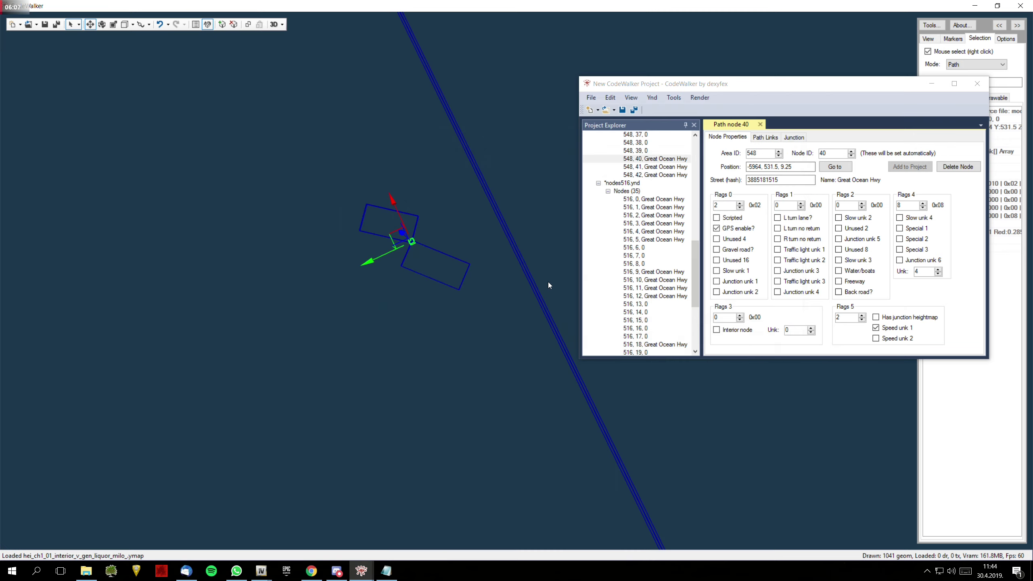
click(728, 366)
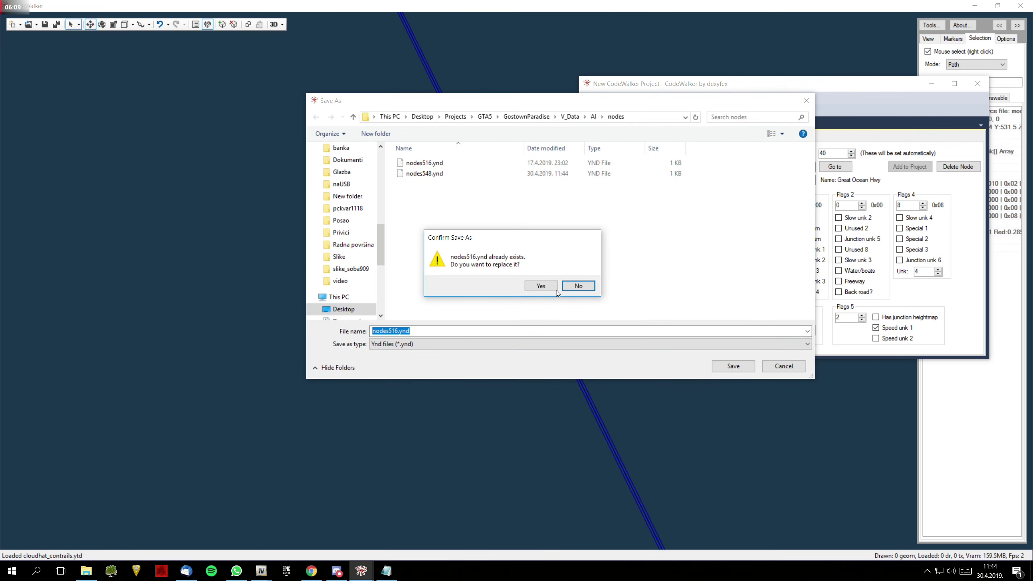
click(547, 286)
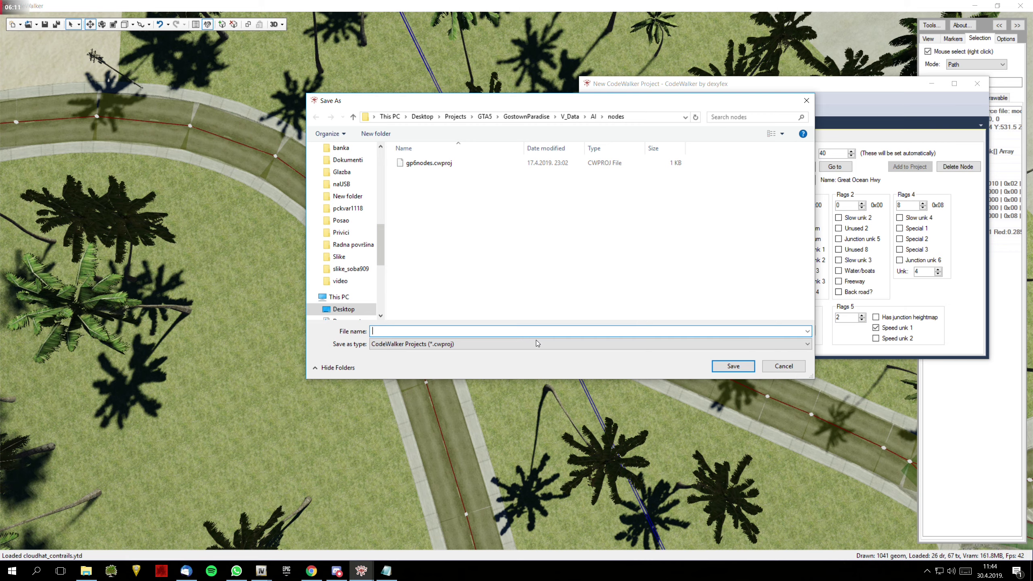
double_click(455, 164)
click(538, 287)
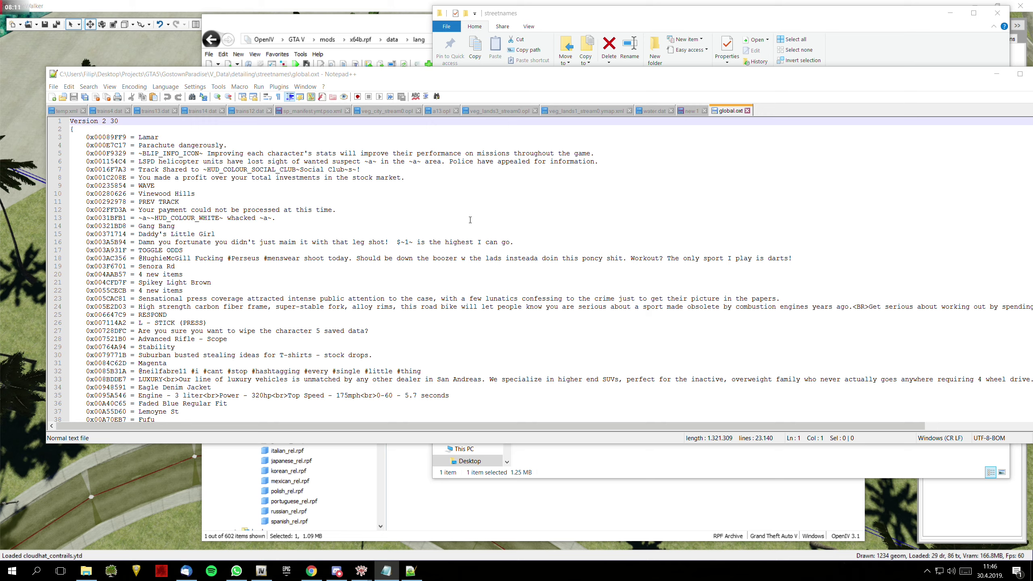
Step: Find Spanish Ave on line 4897 and change it to Zagreb Ave
key(Return)
key(Return)
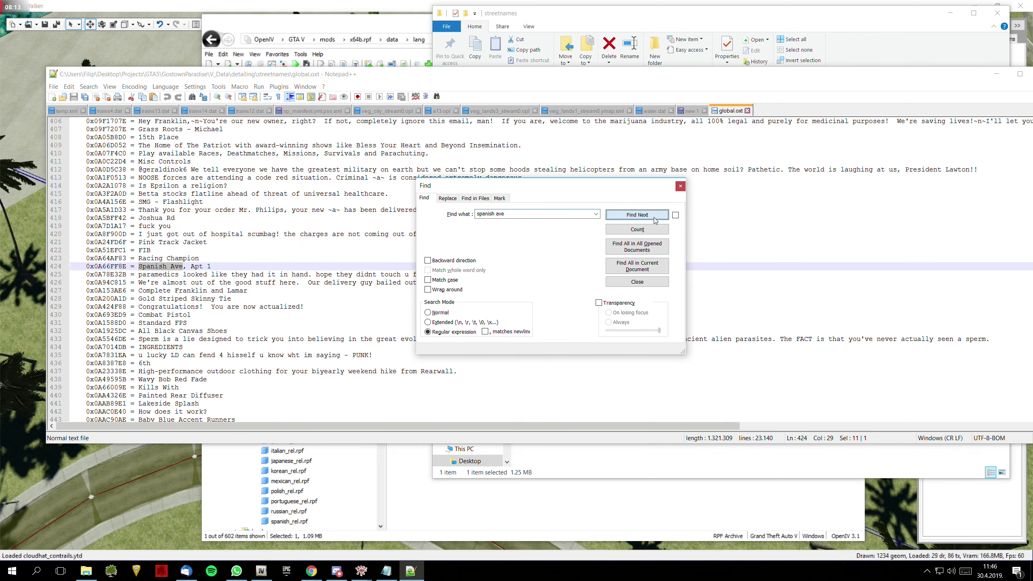
key(Return)
key(Return)
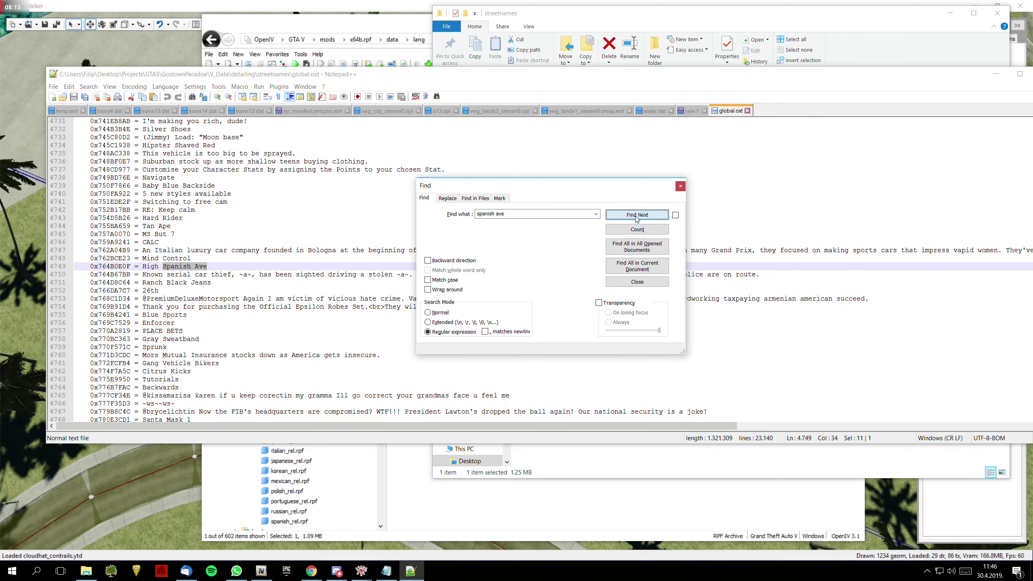
key(Return)
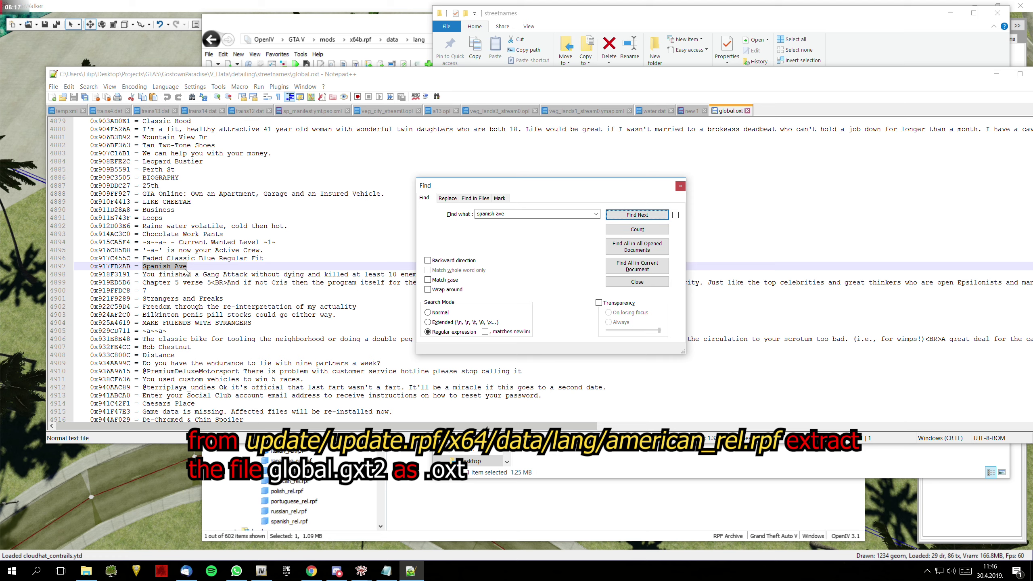
click(155, 267)
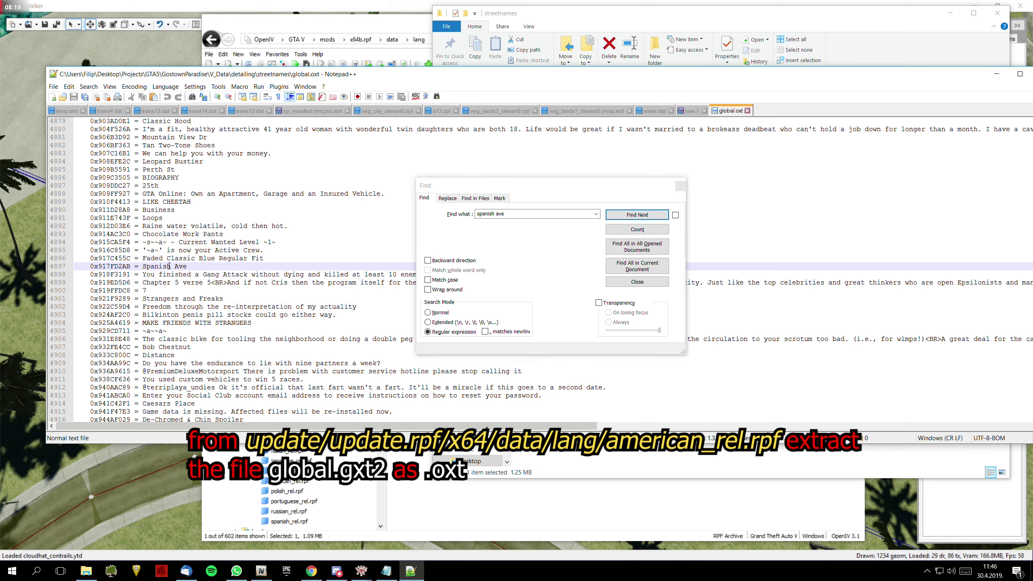
text(Zagreb)
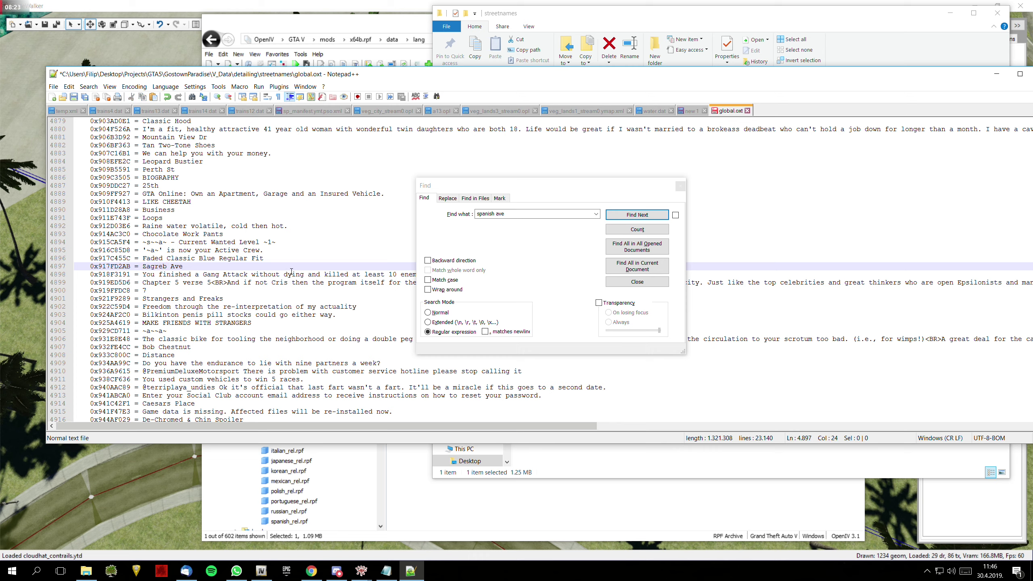
drag(165, 265, 148, 267)
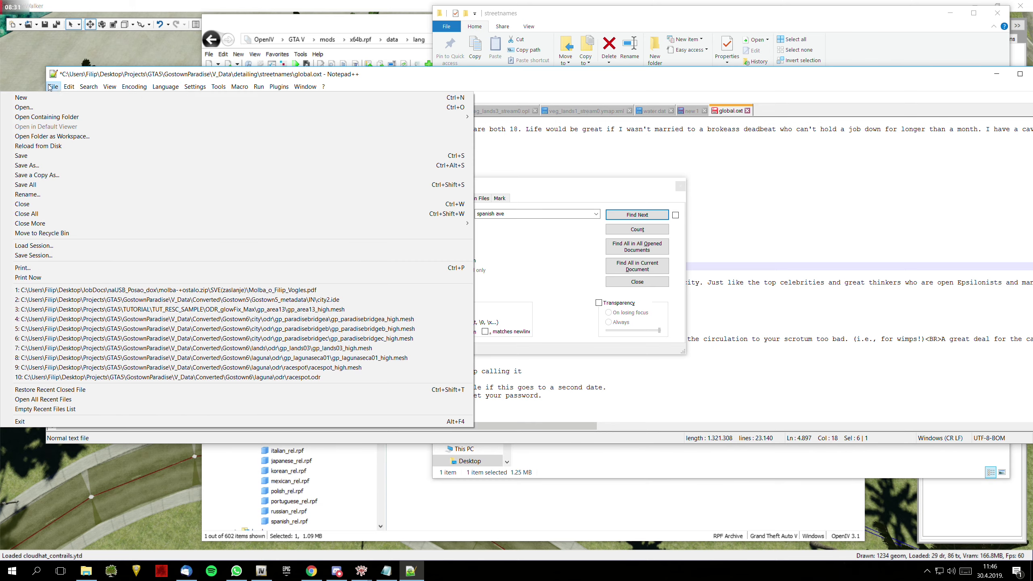
click(554, 213)
key(ctrl+a)
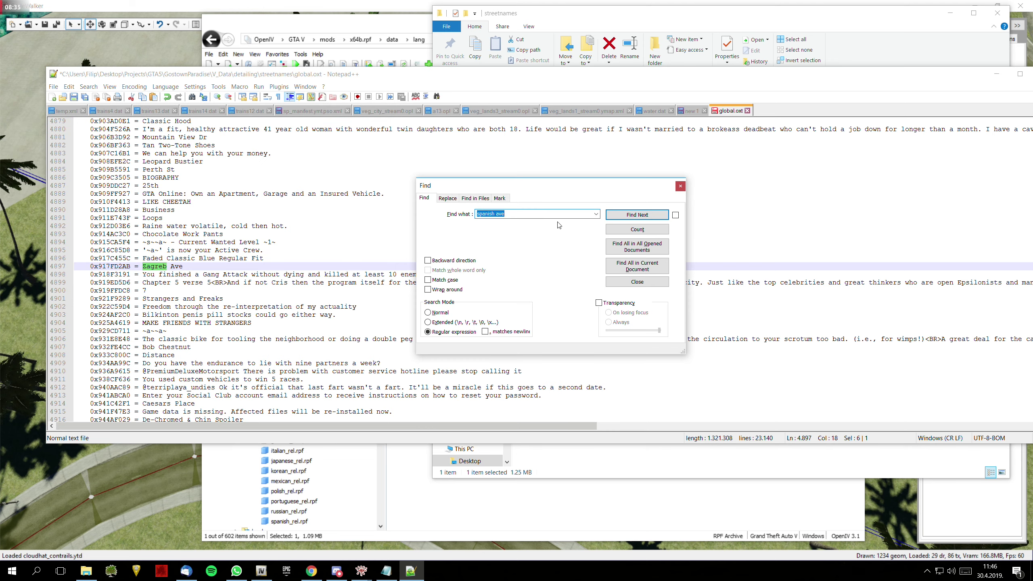
Step: Find Great Ocean Hwy on line 9278, change it to Great Encryption Hwy, and save global.oxt
text(Great Ocean Hwy)
key(Return)
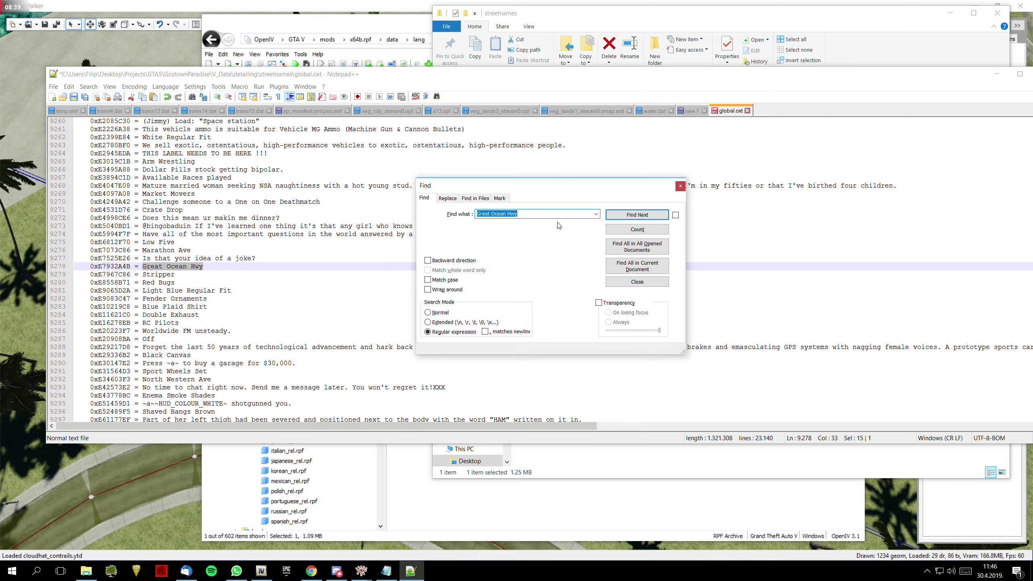
click(189, 273)
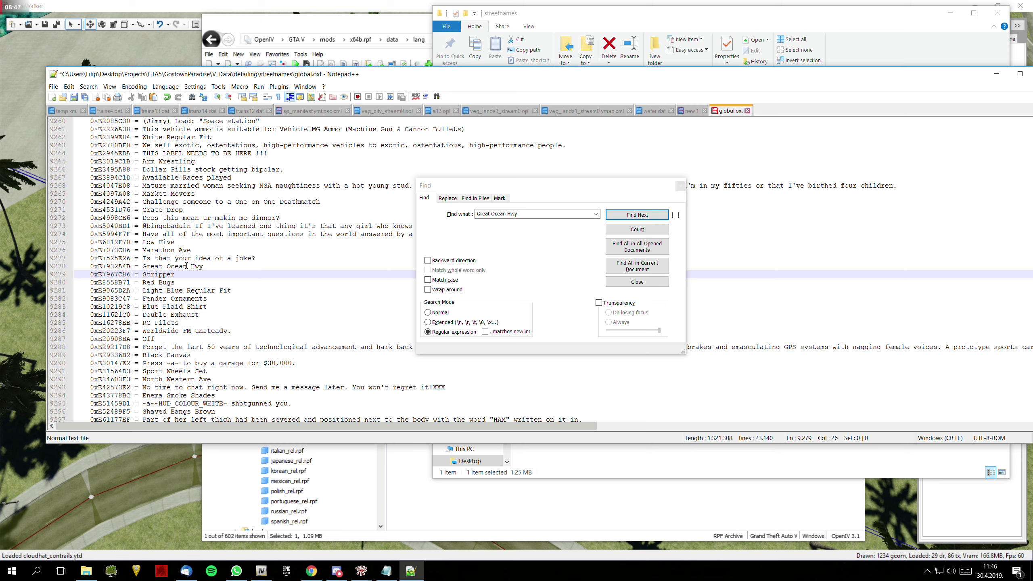
drag(187, 267, 143, 266)
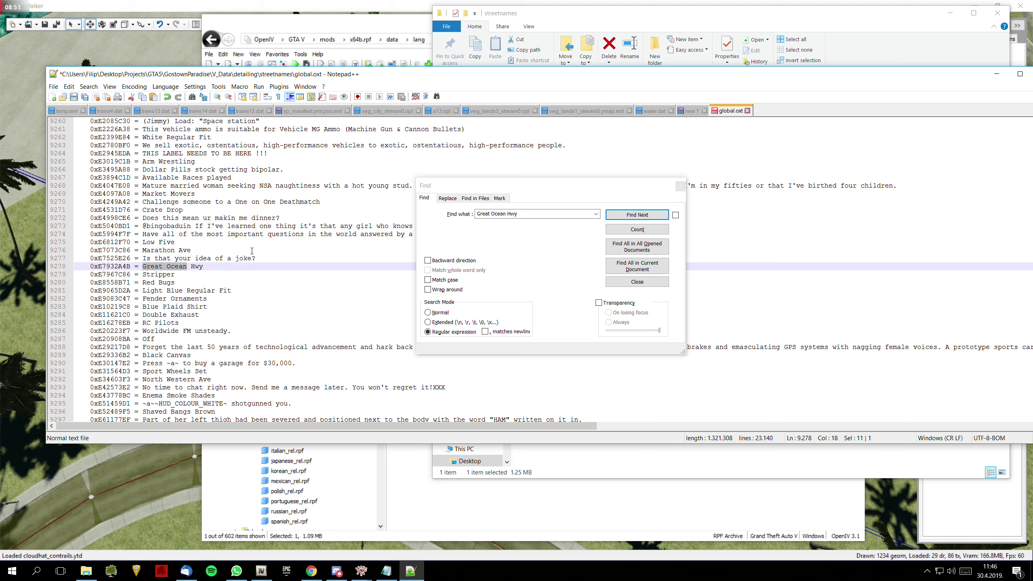
click(190, 268)
drag(186, 267, 167, 267)
text(Encryption)
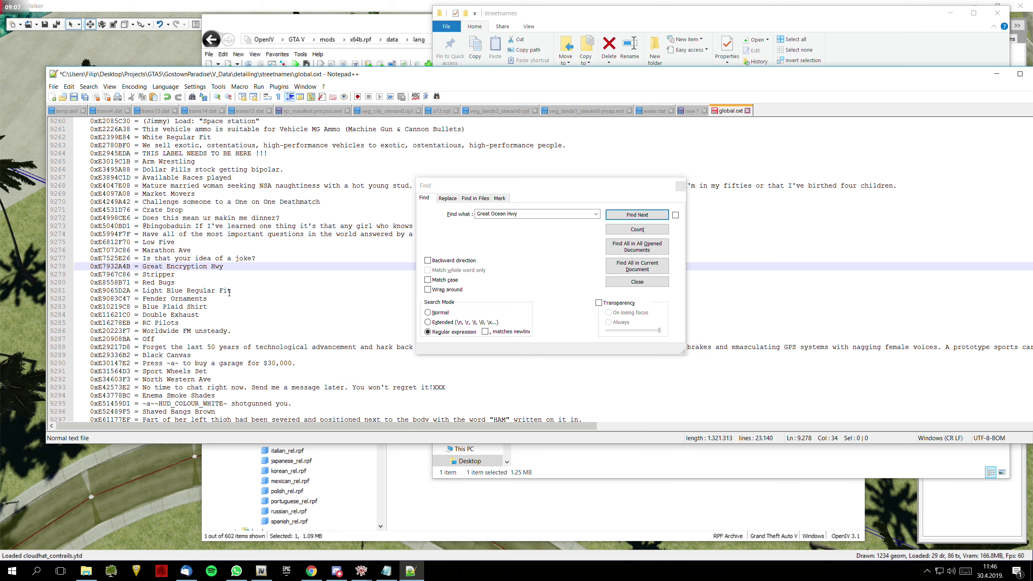
click(72, 98)
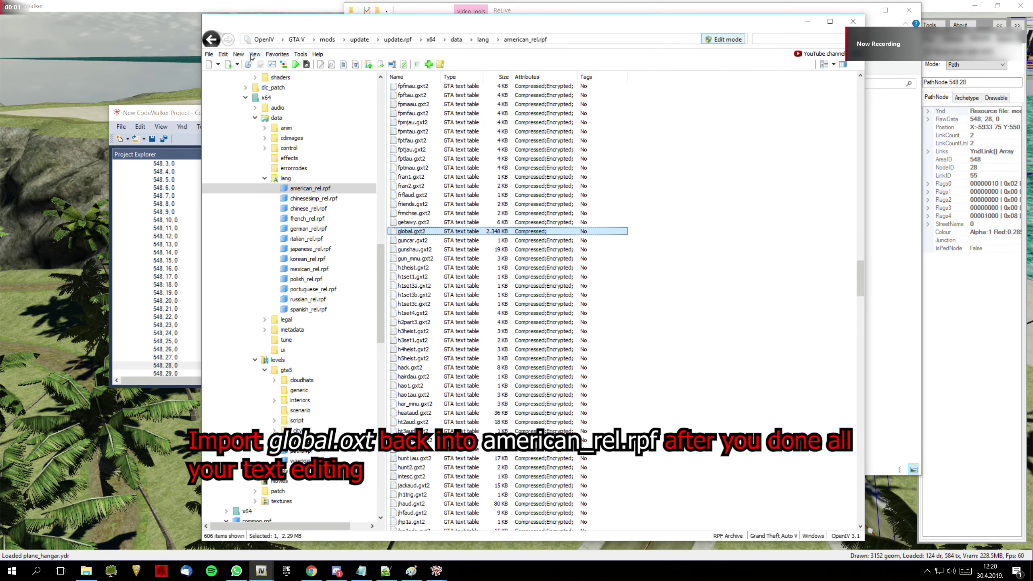
Step: Import global.oxt as an openFormats file into american_rel.rpf
click(253, 54)
click(277, 86)
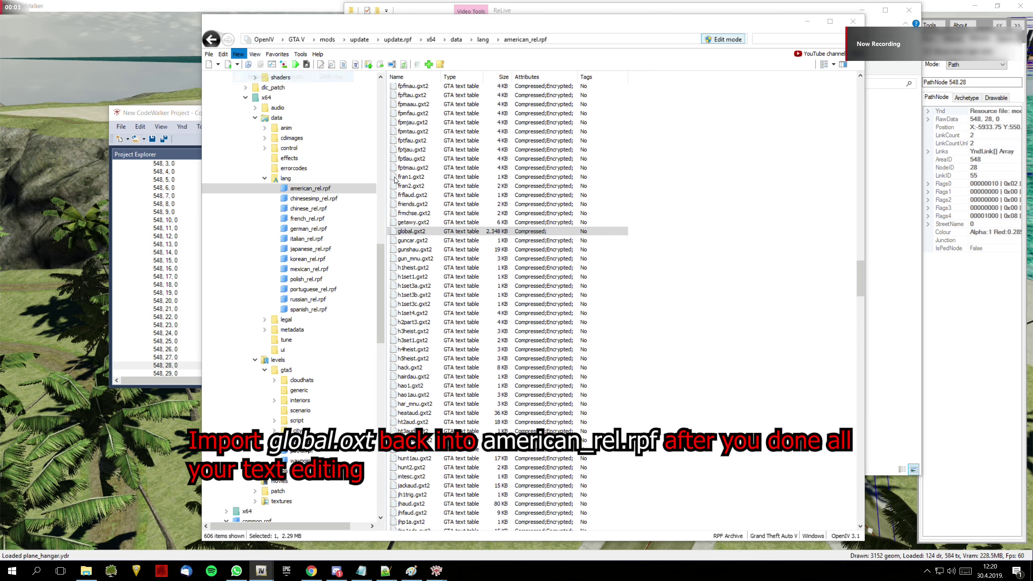
double_click(358, 100)
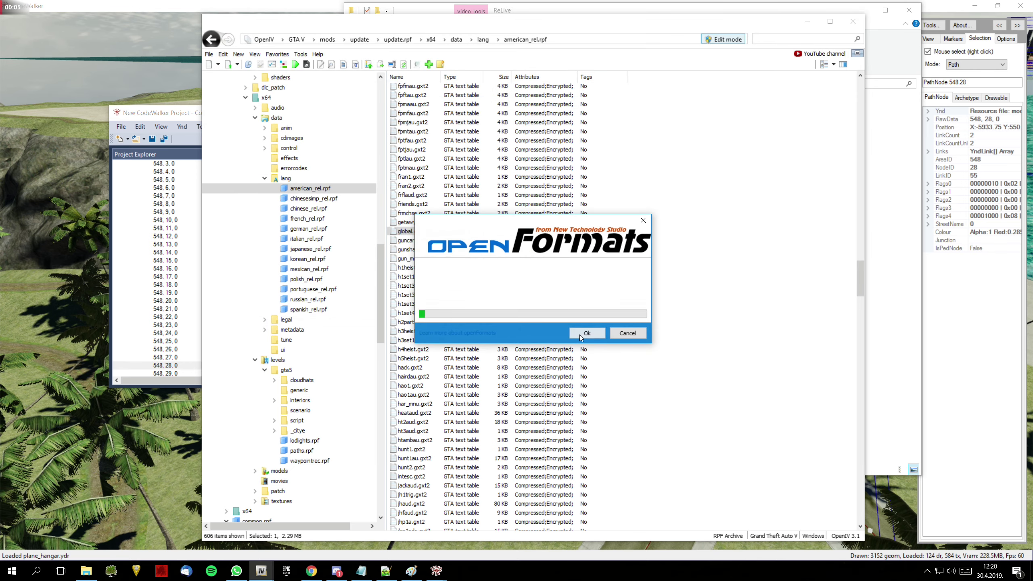